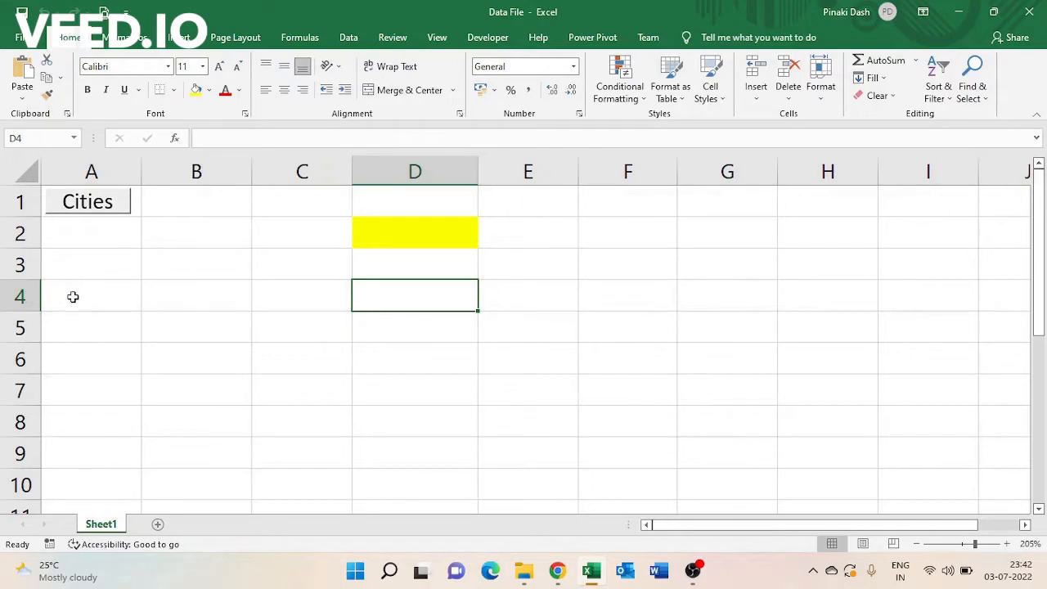
Step: Fill in the city names from cell B3 down by running the sheet's Cities macro
click(183, 262)
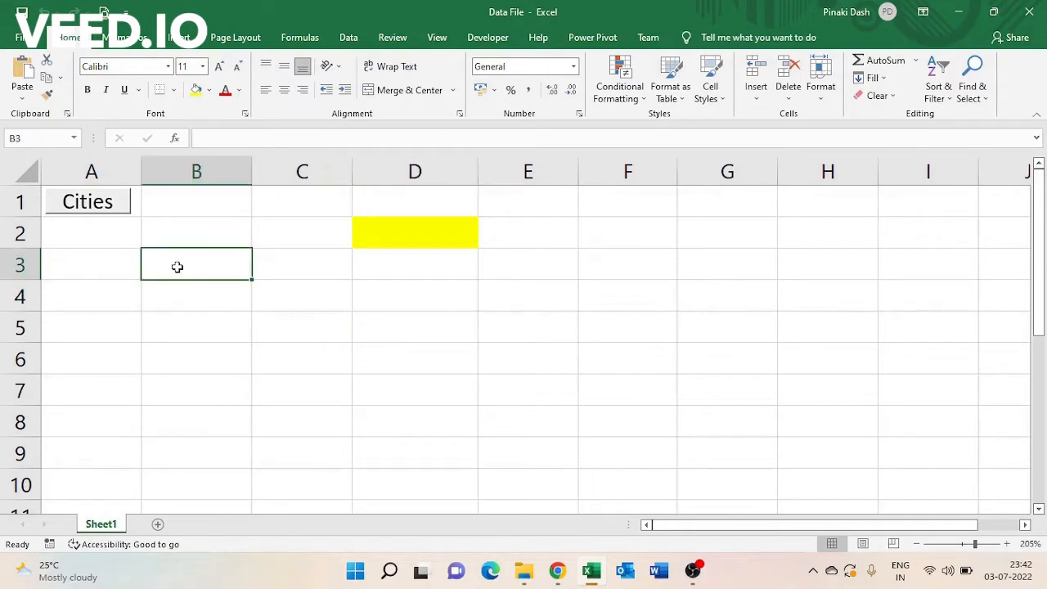
click(109, 205)
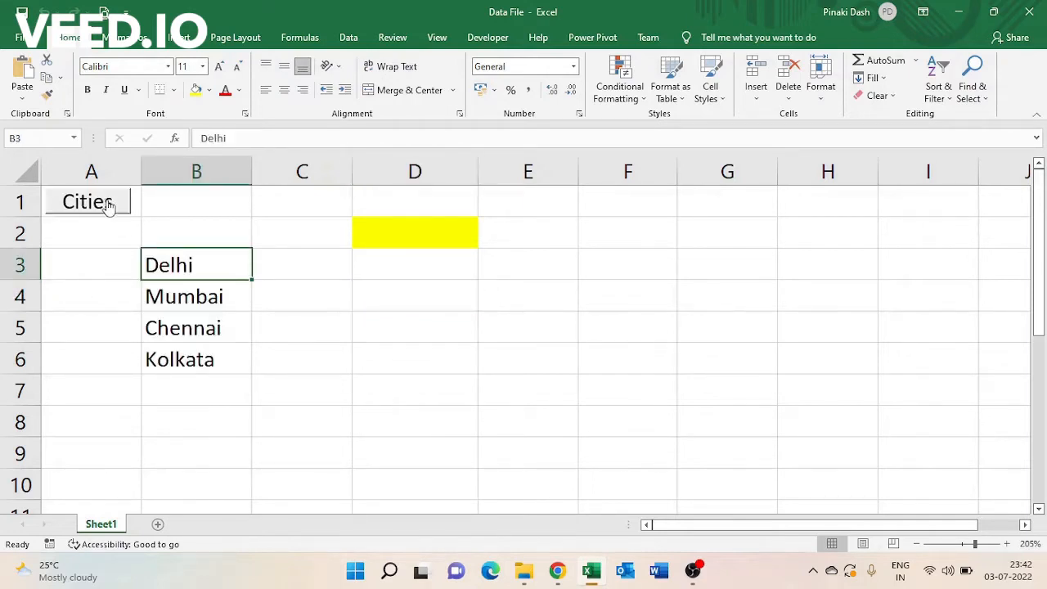
click(466, 297)
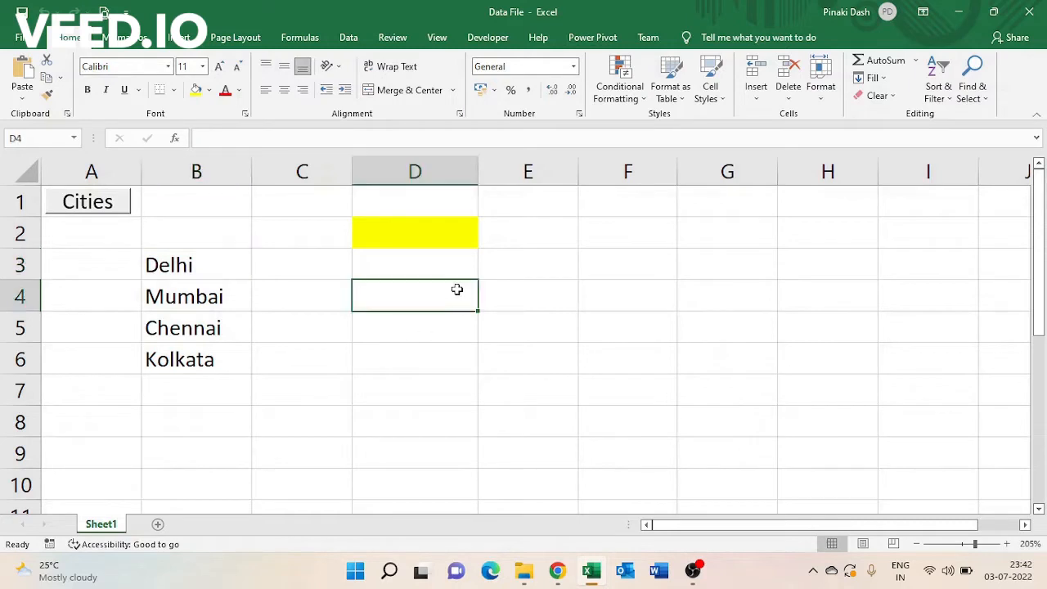
Step: Apply List data validation to the yellow cell D2, using =$B$3:$B$6 as the source
click(413, 231)
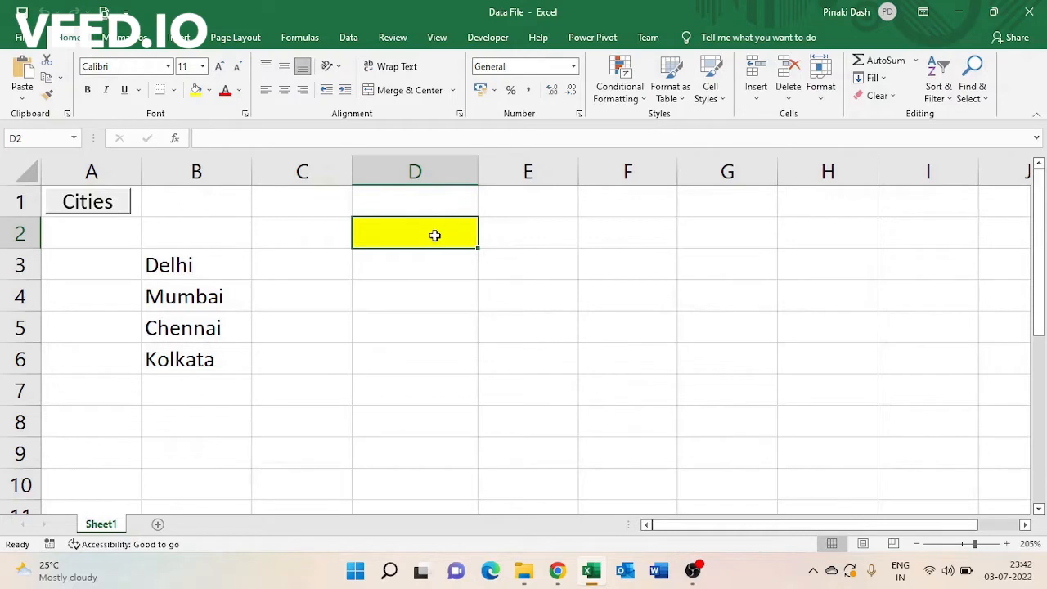
click(348, 37)
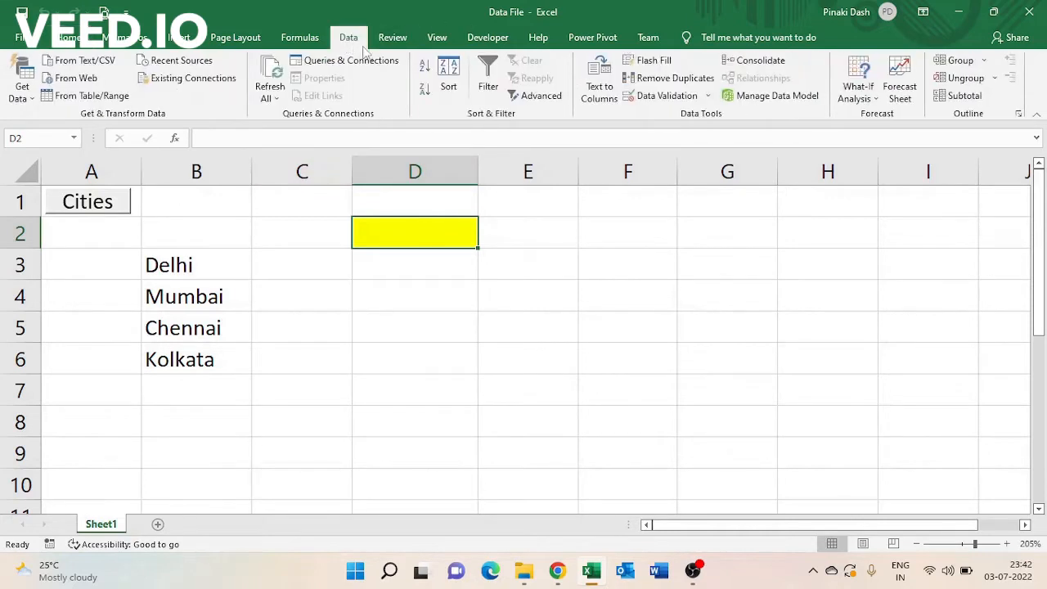
click(666, 96)
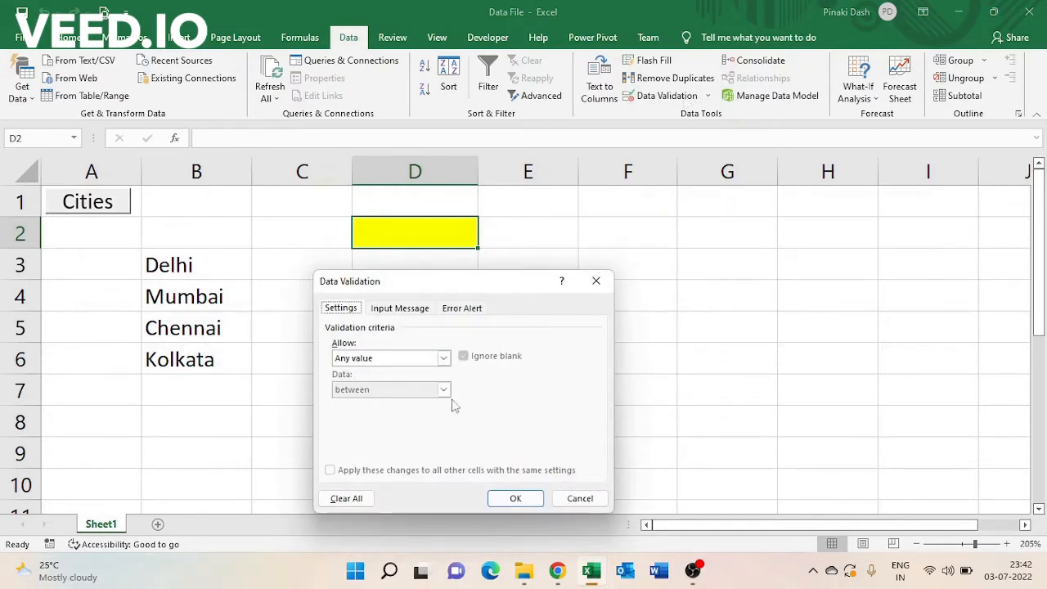
click(395, 311)
click(477, 310)
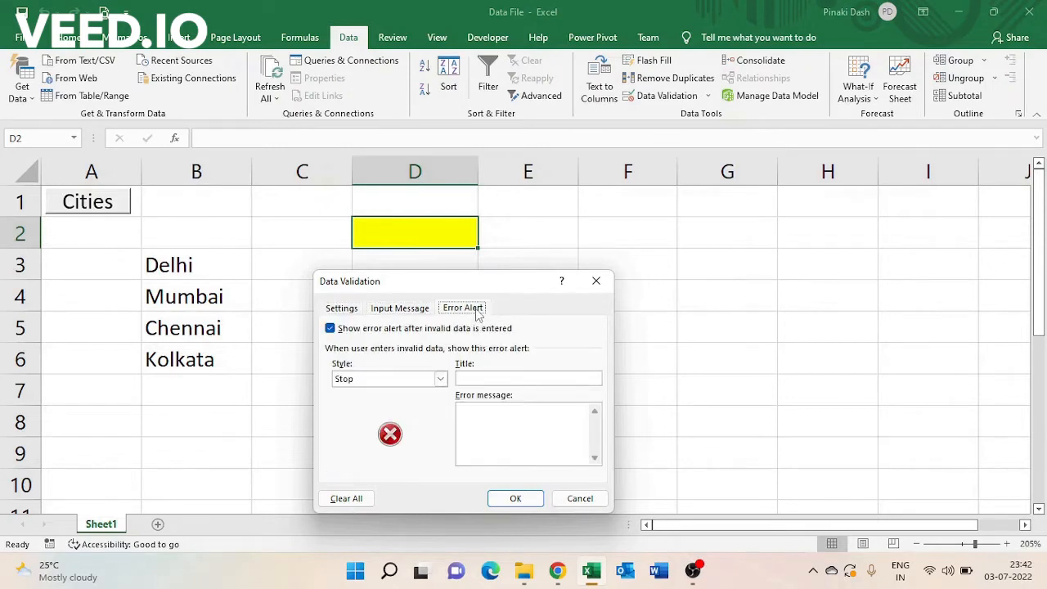
click(340, 310)
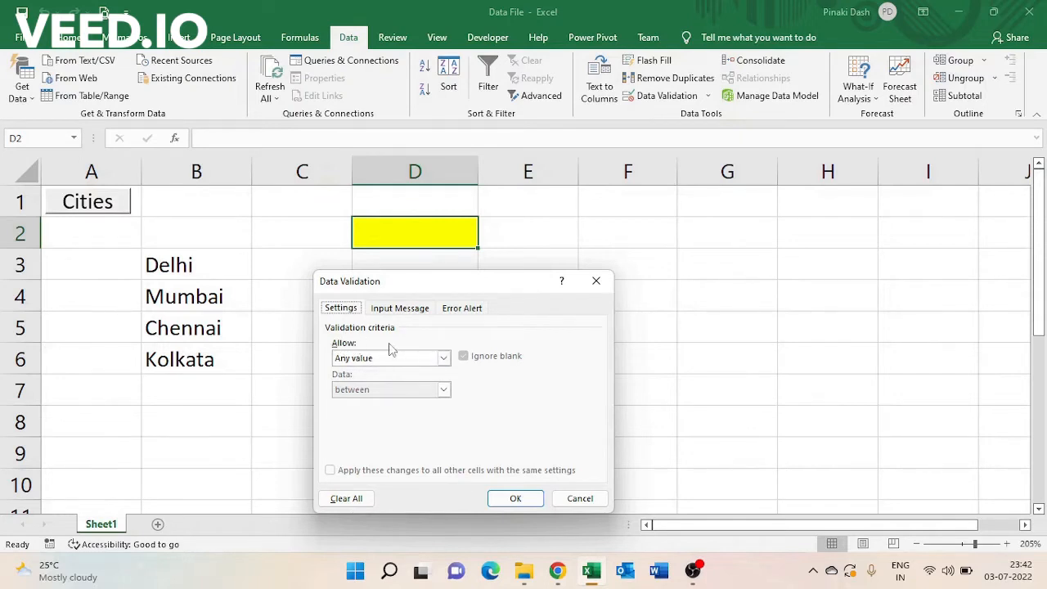
click(443, 359)
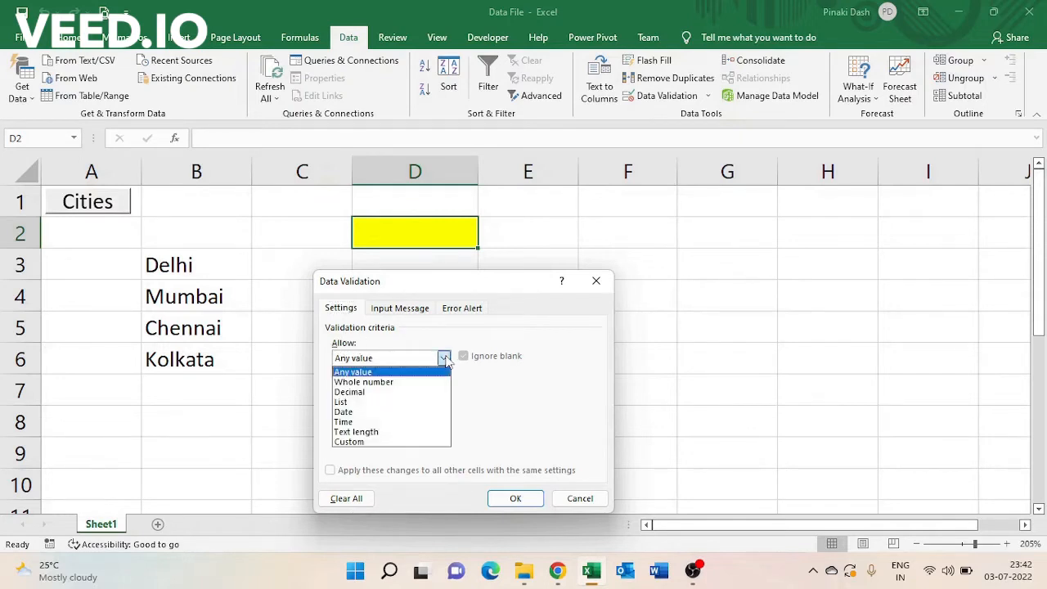
click(387, 402)
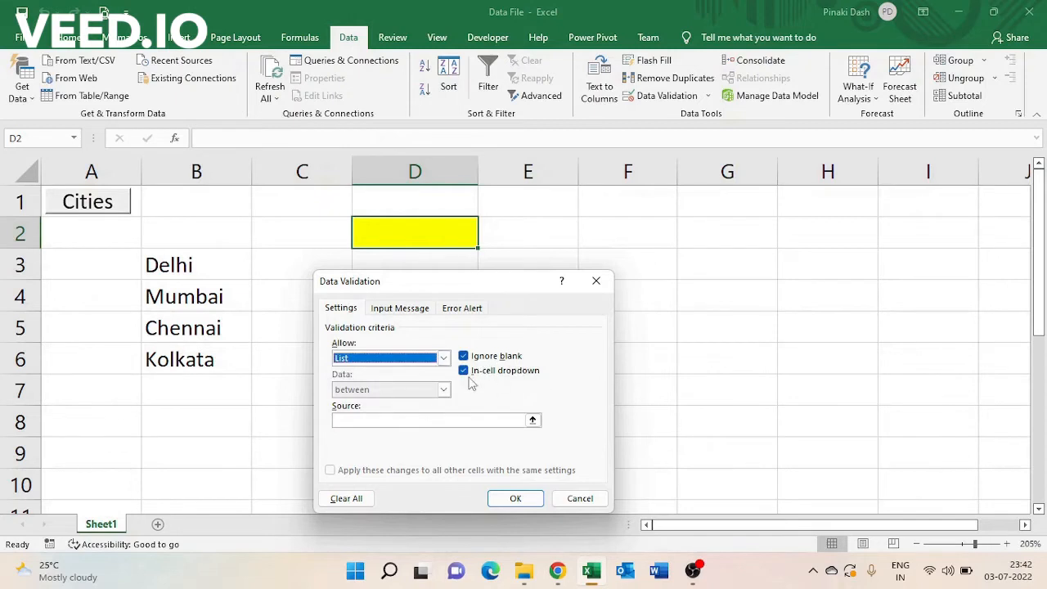
click(385, 421)
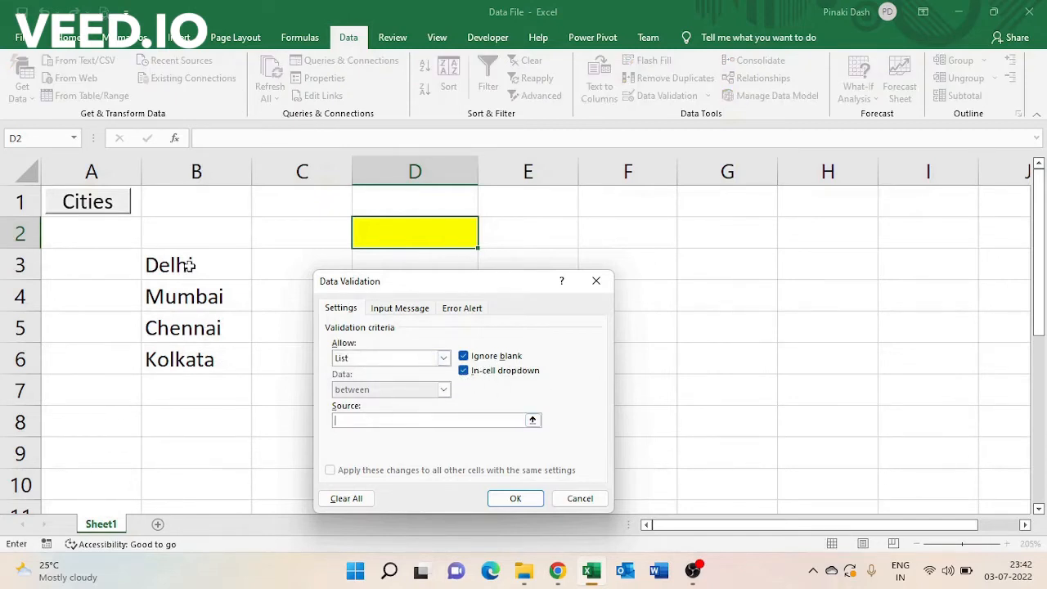
drag(187, 265, 201, 358)
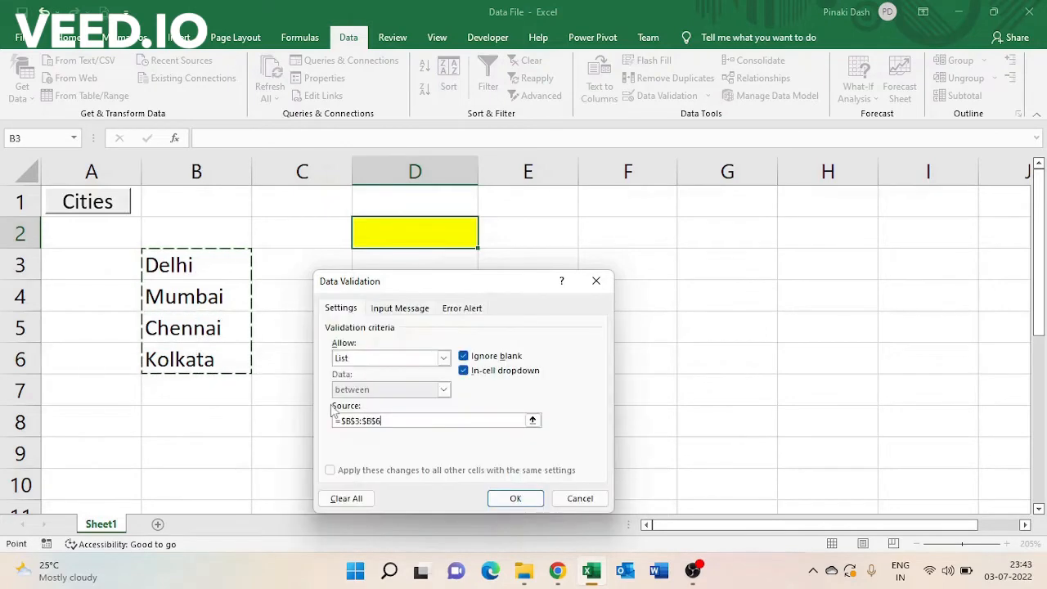
click(511, 498)
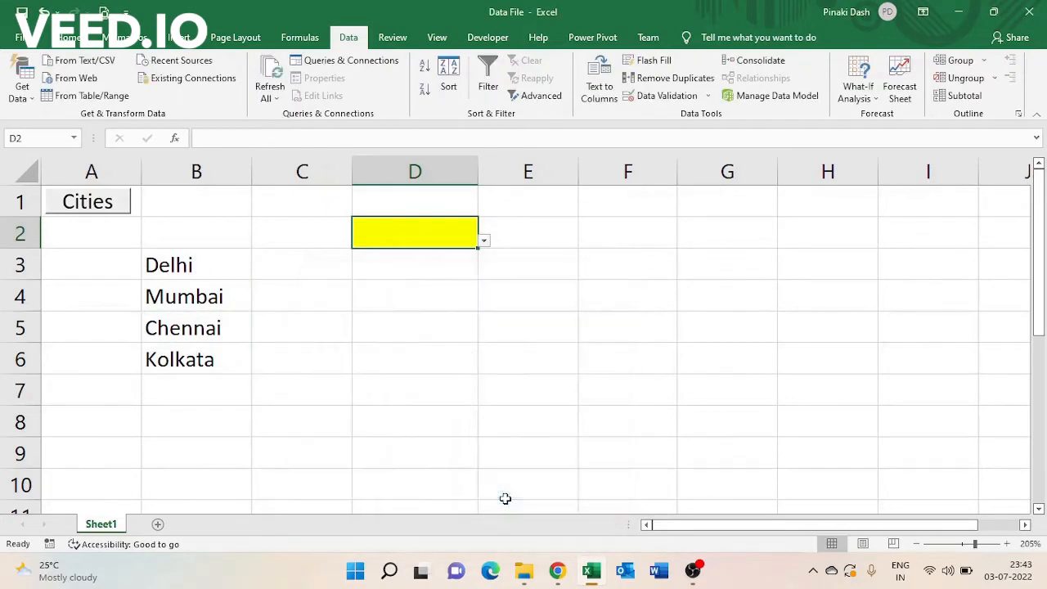
Step: Choose Mumbai from the dropdown list in cell D2
click(523, 269)
click(430, 227)
click(483, 243)
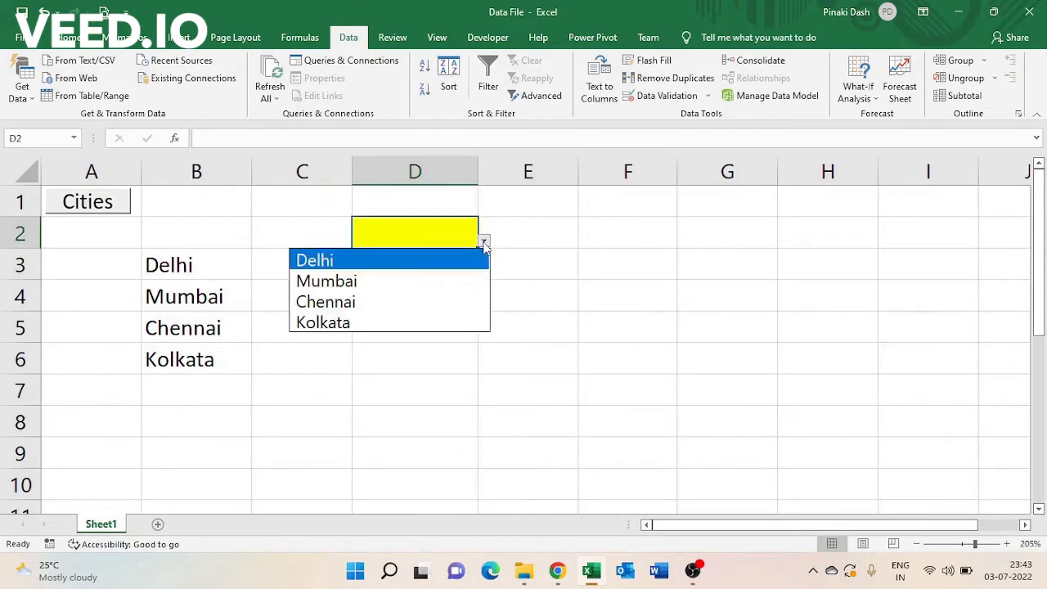
click(360, 288)
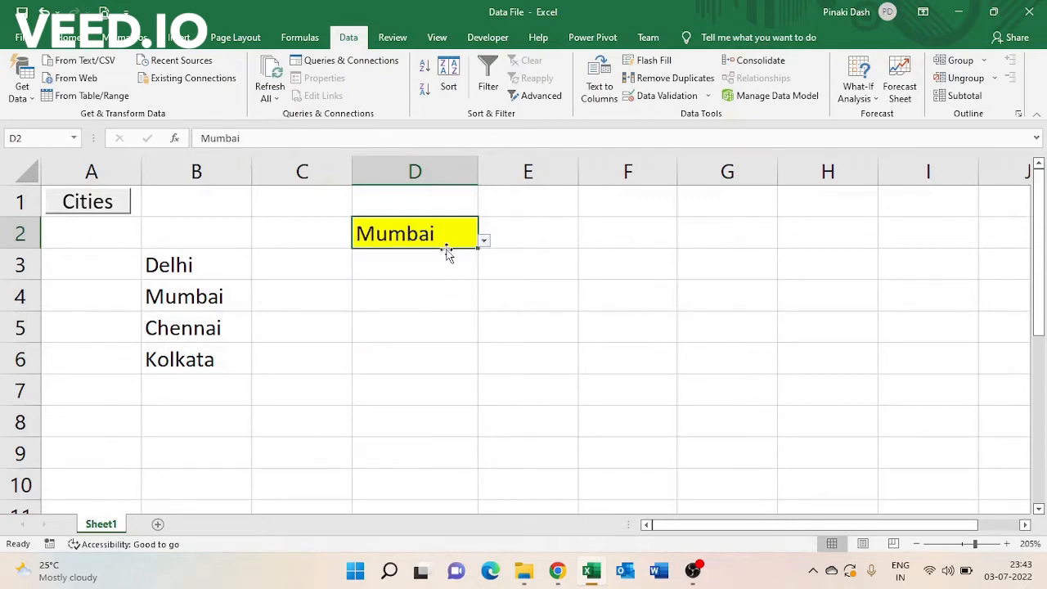
Step: Clear cell D2, try to enter Pune in it, and cancel the entry
key(Delete)
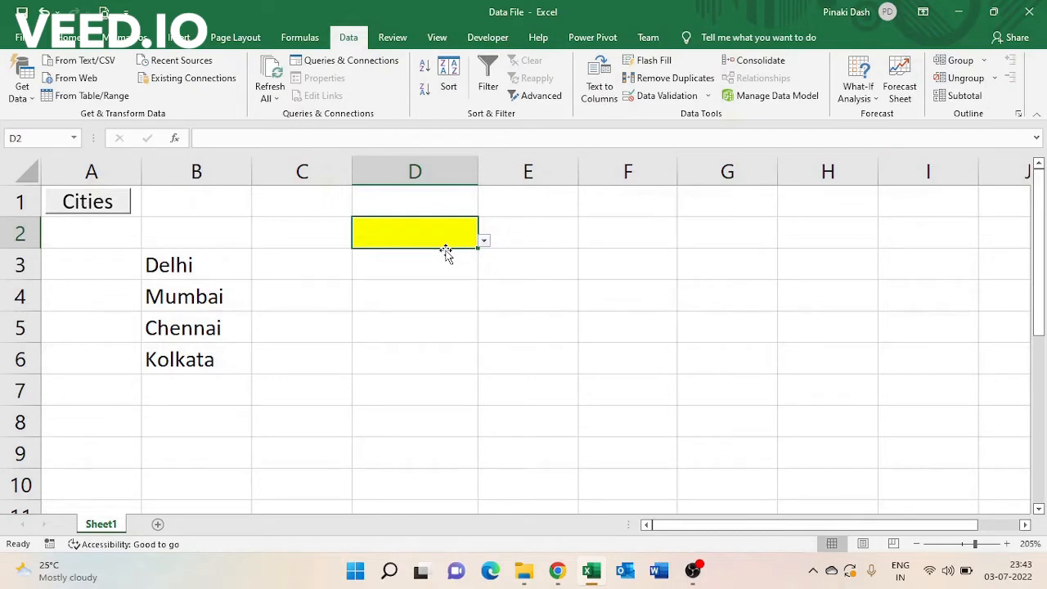
text(Pune)
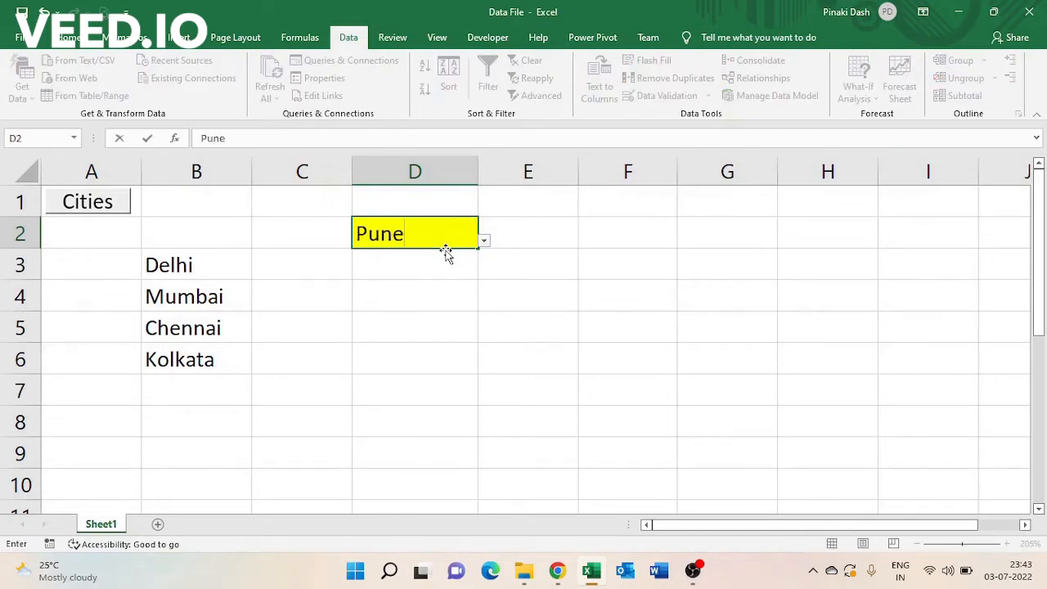
key(Return)
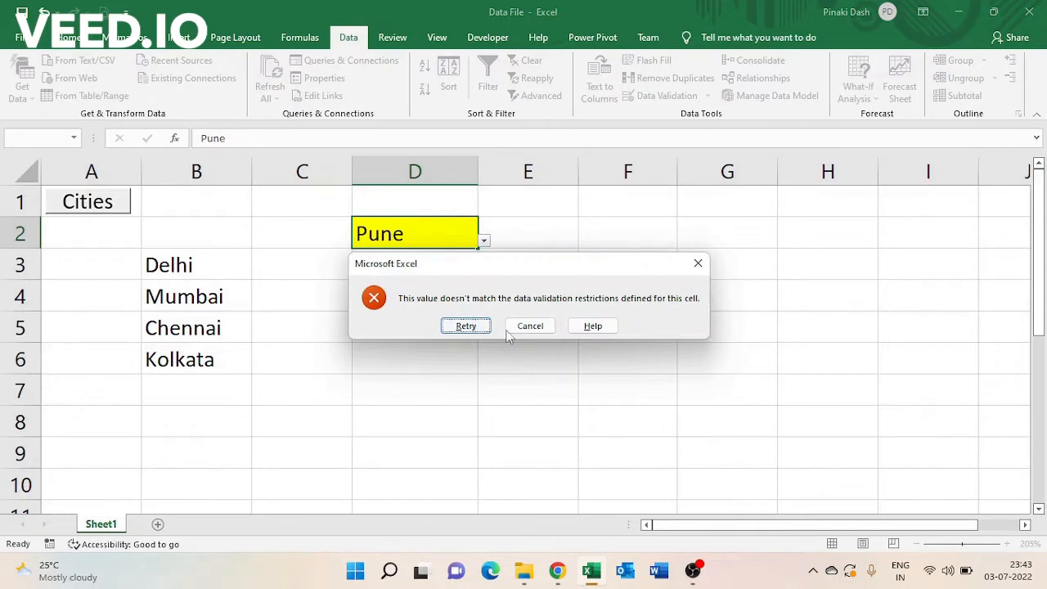
click(529, 326)
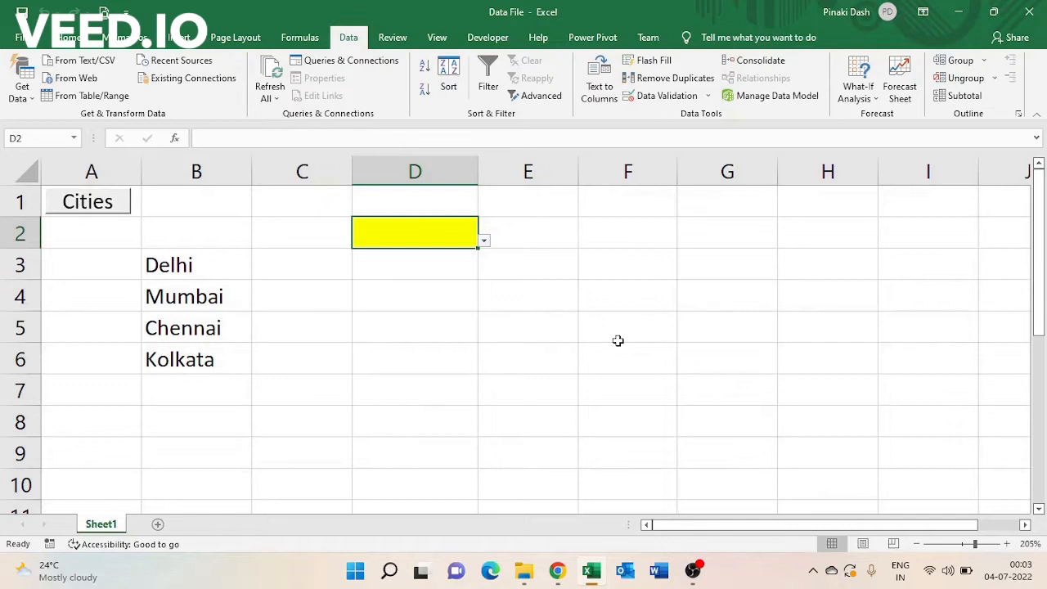
Step: Disable the in-cell dropdown in the data validation of cell D2
click(661, 95)
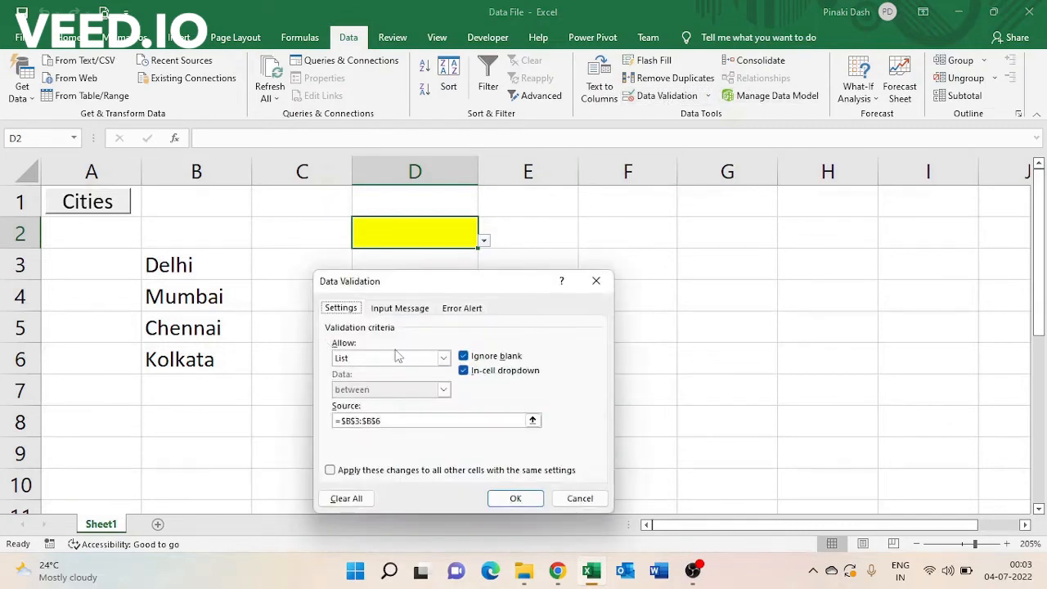
click(411, 310)
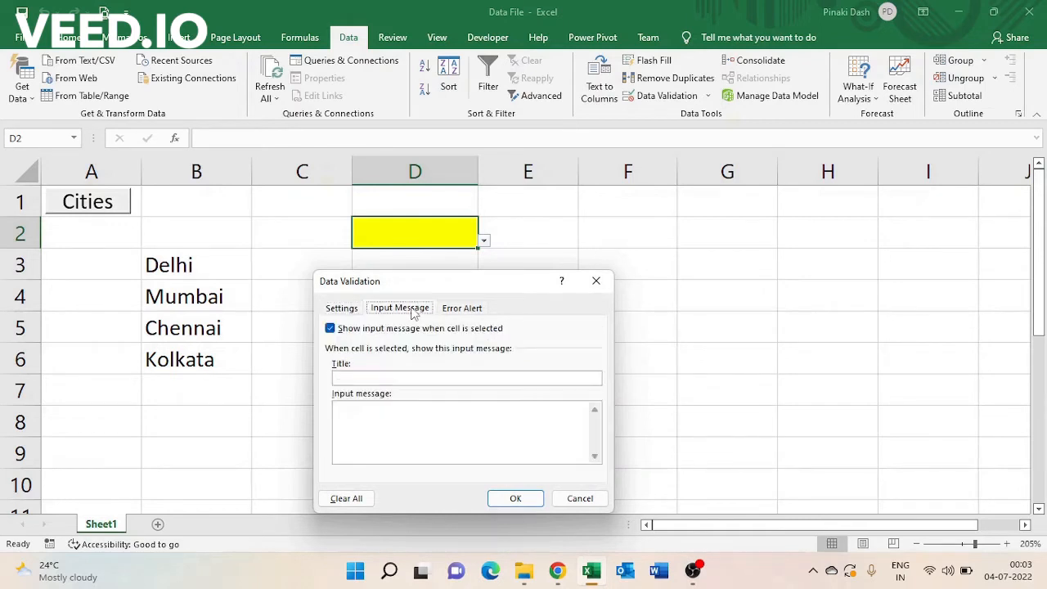
click(461, 309)
click(342, 312)
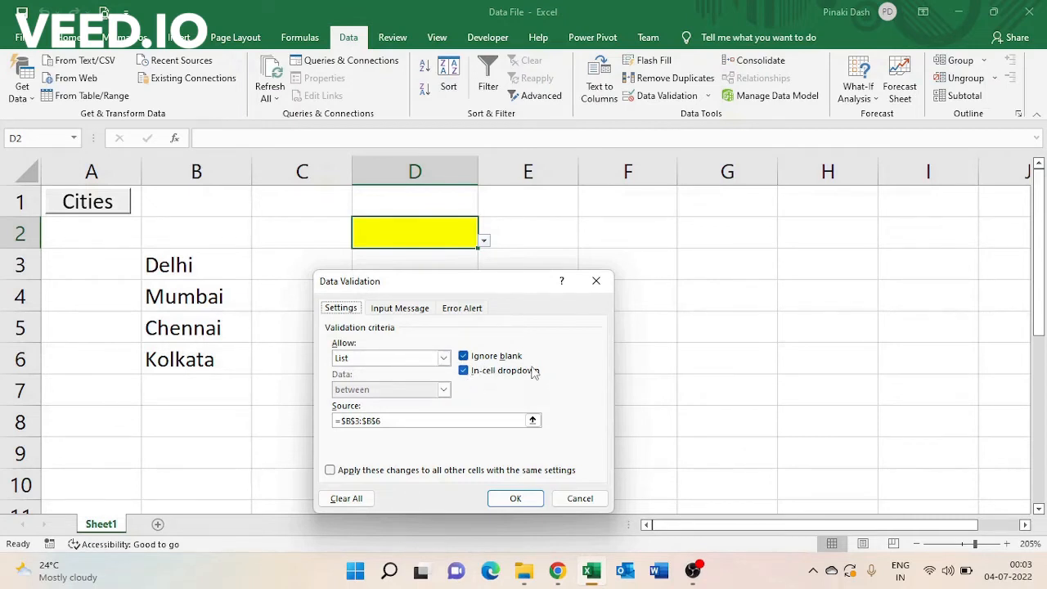
click(464, 370)
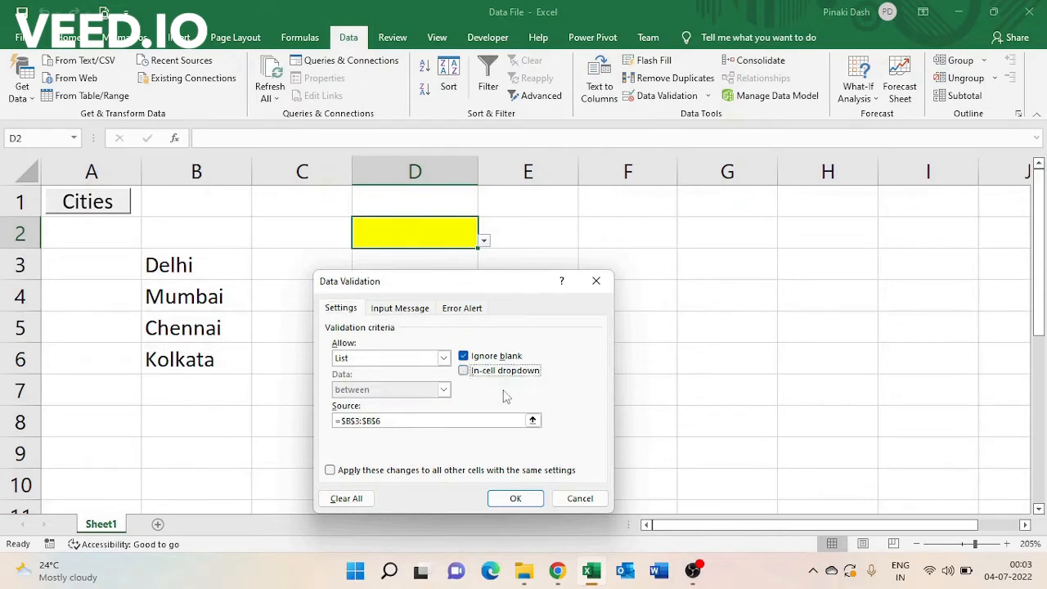
click(514, 498)
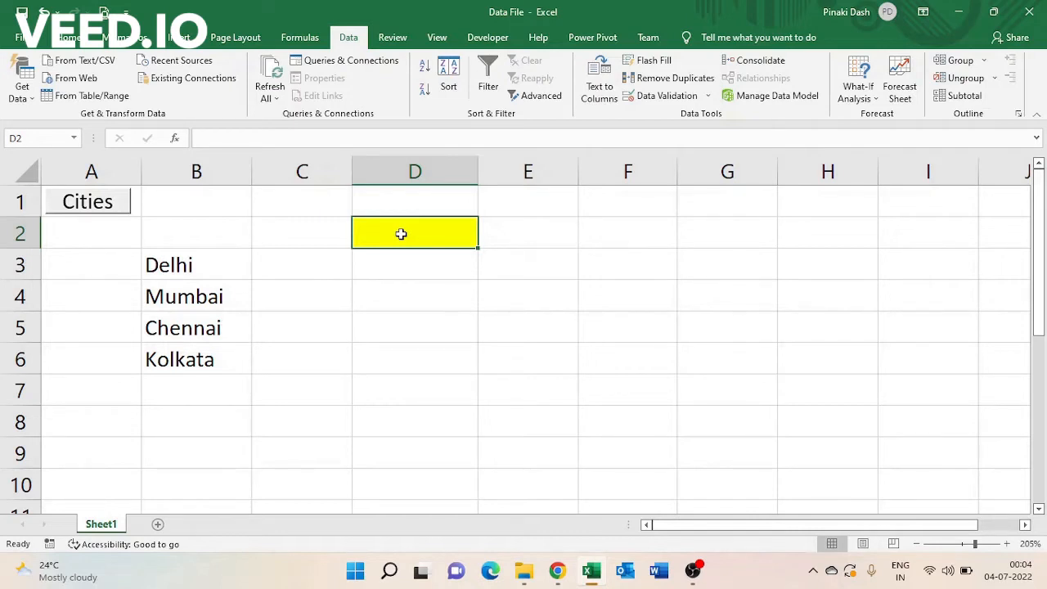
Step: Enter Delhi in cell D2, and try to replace it with Pune, cancelling that second entry
text(Delhi)
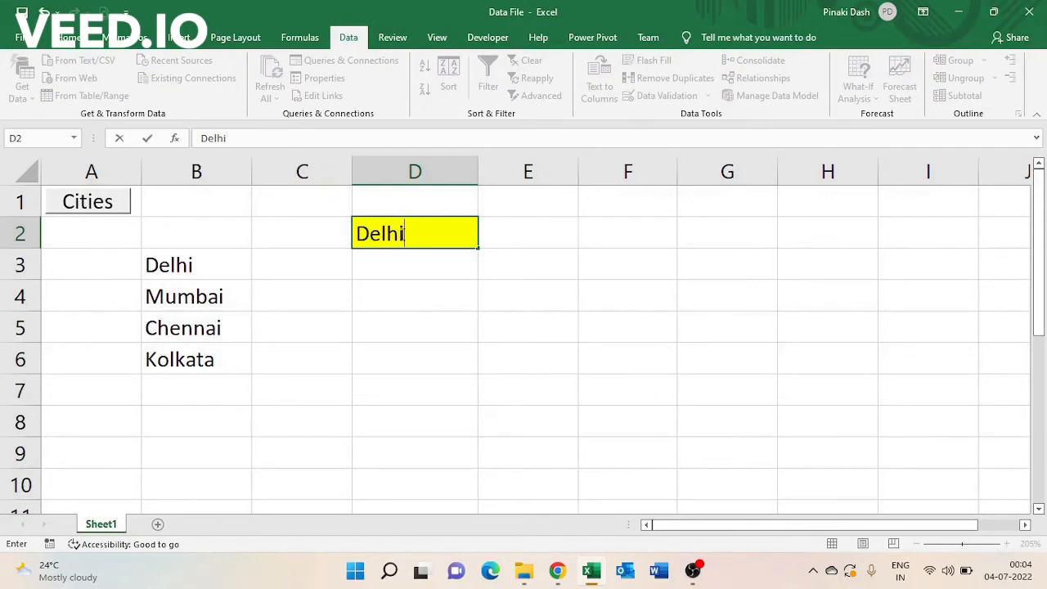
key(Return)
click(401, 234)
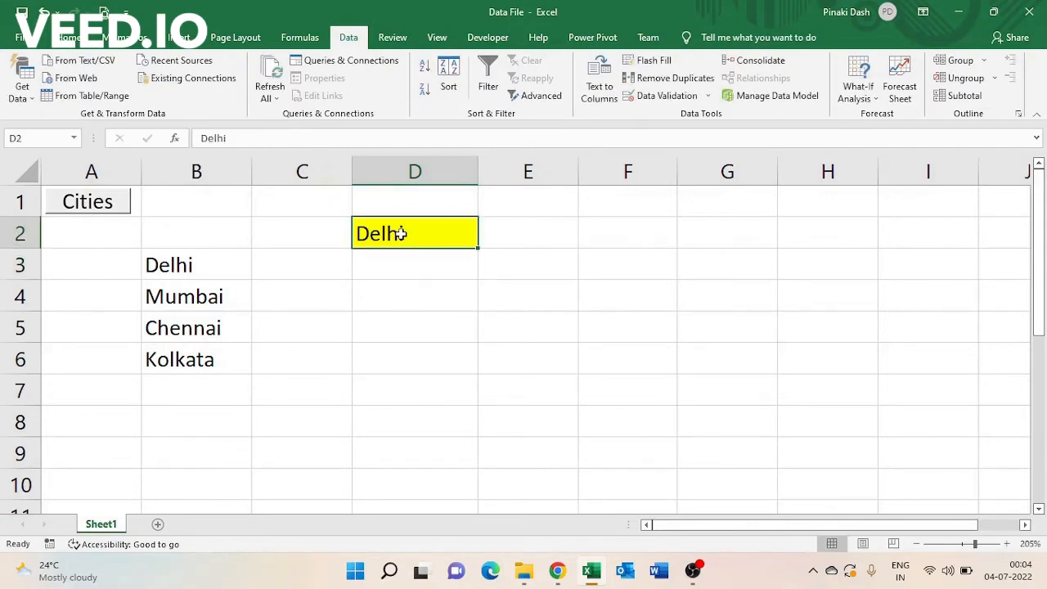
key(Delete)
text(Pune)
key(Return)
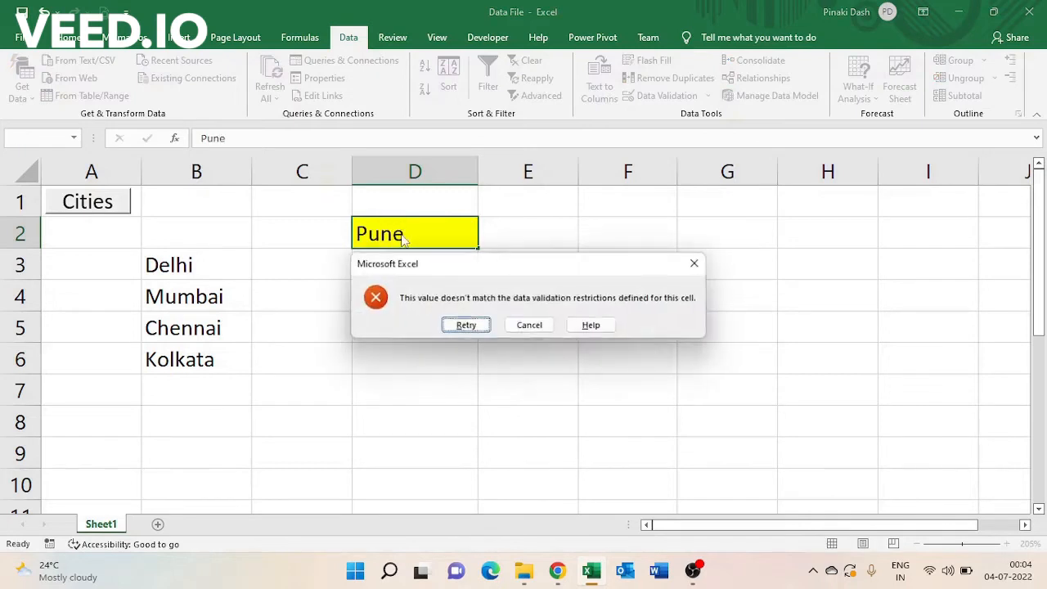
click(530, 326)
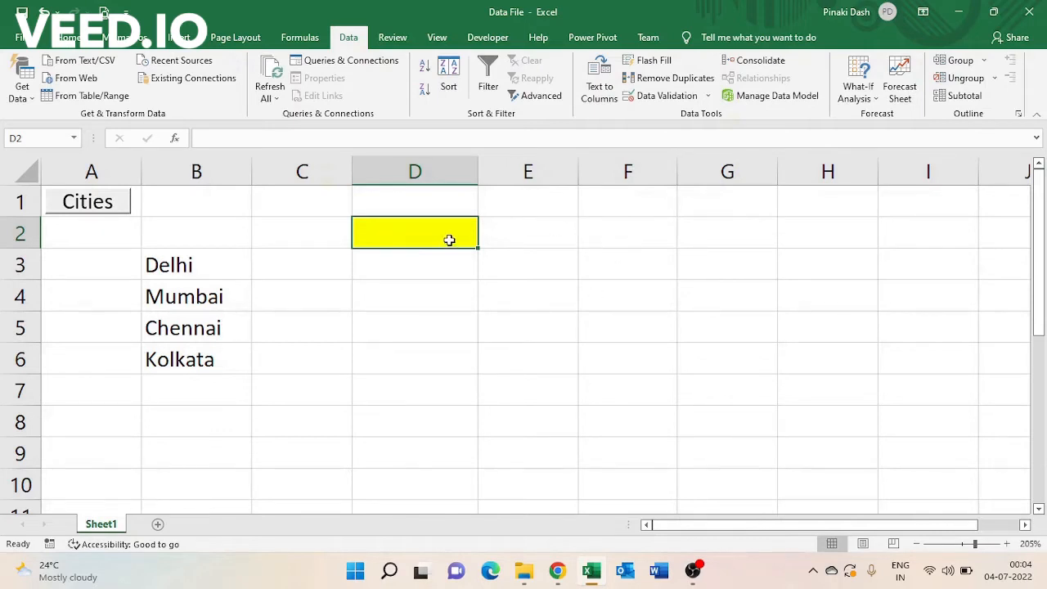
Step: Re-enable the in-cell dropdown in cell D2's data validation and check the cell's list
click(677, 96)
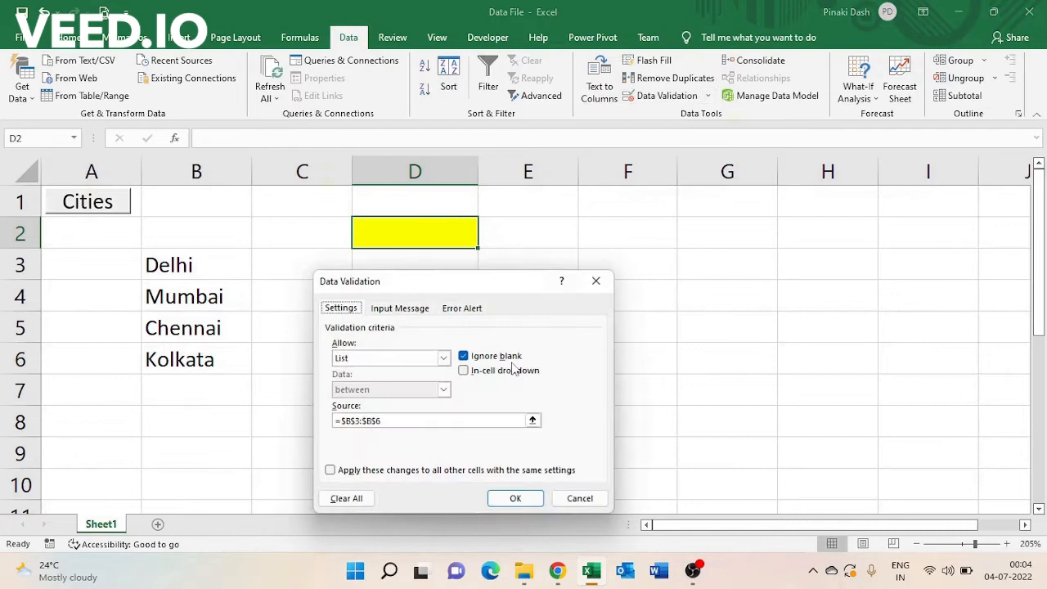
click(464, 373)
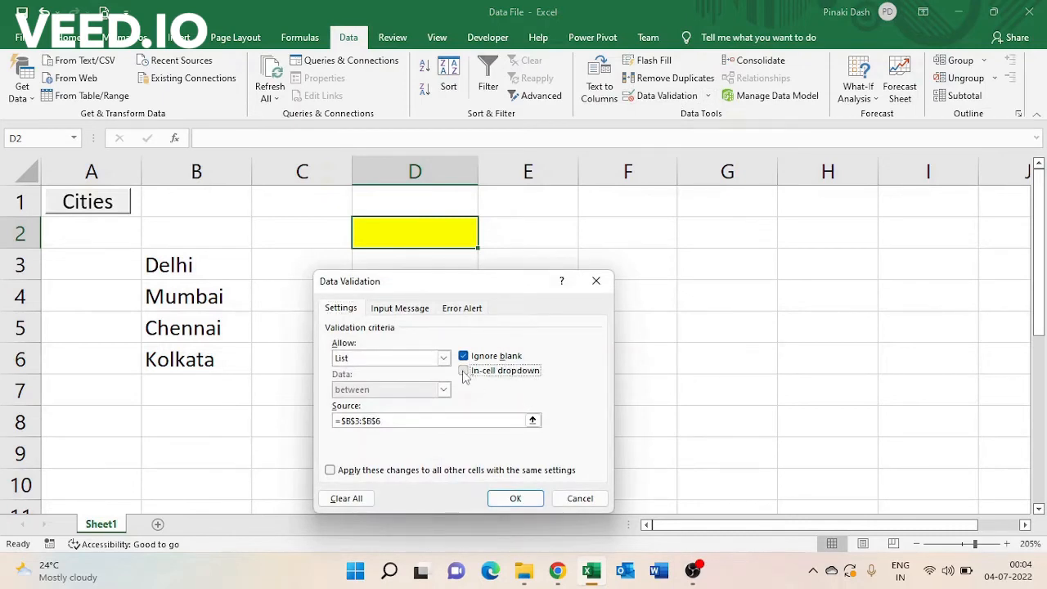
click(503, 499)
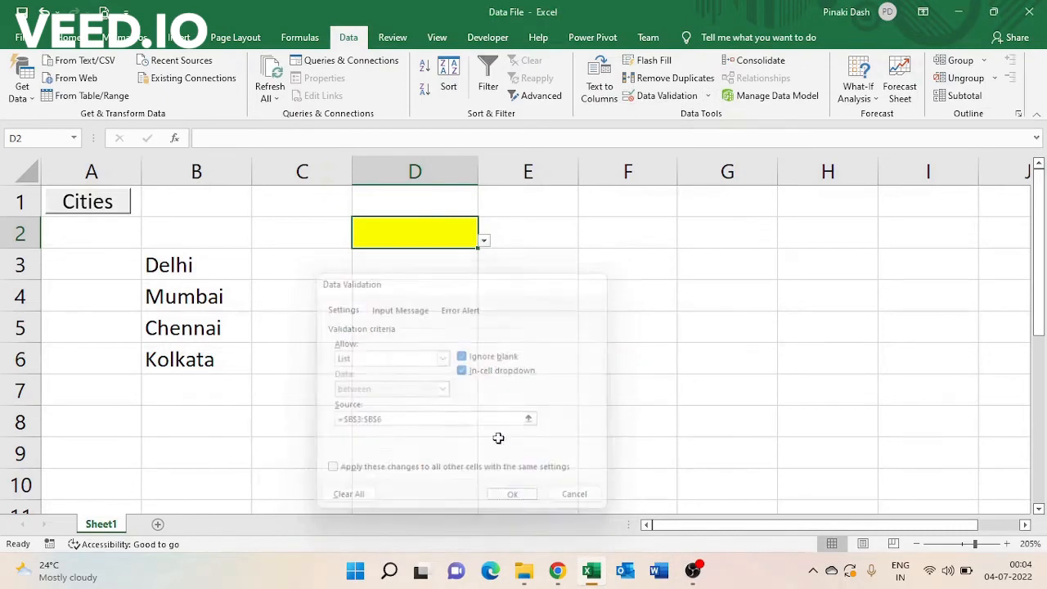
click(483, 239)
key(Escape)
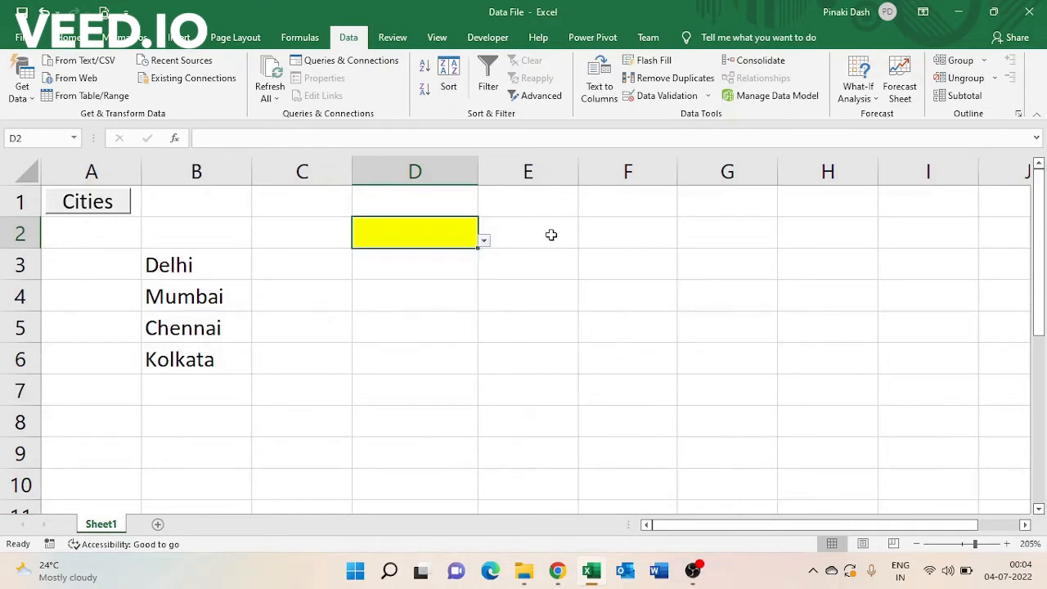
Step: Review the error alert styles in cell D2's data validation, choose Stop, and dismiss the settings
click(658, 97)
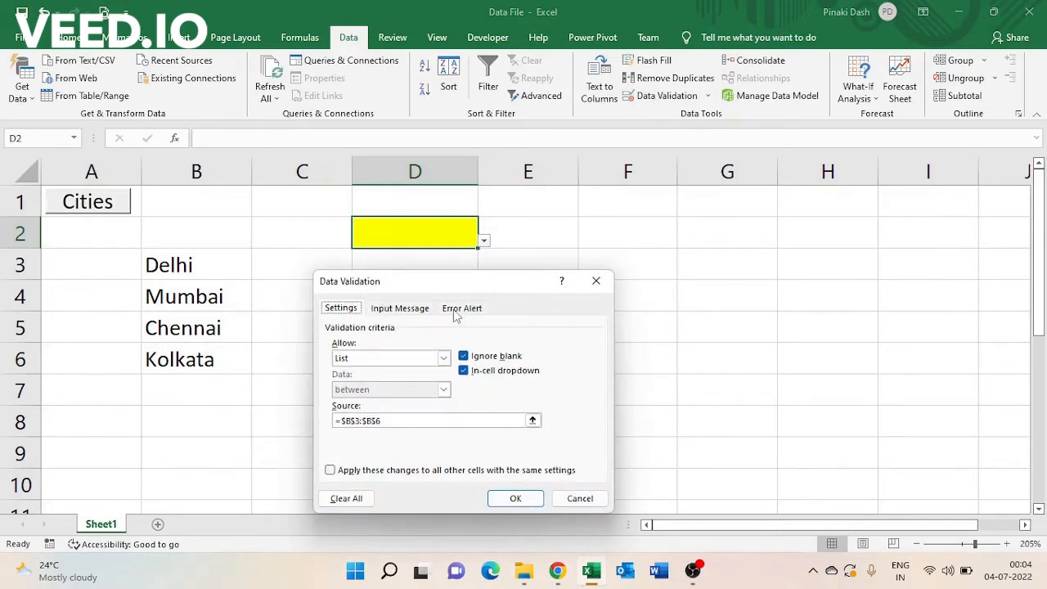
click(458, 312)
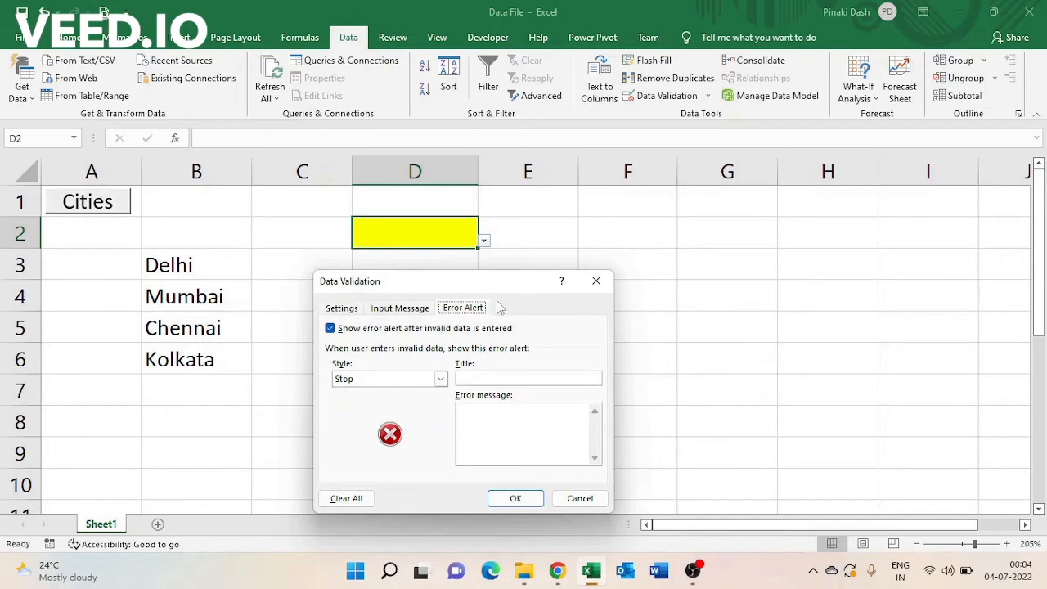
drag(485, 285, 708, 231)
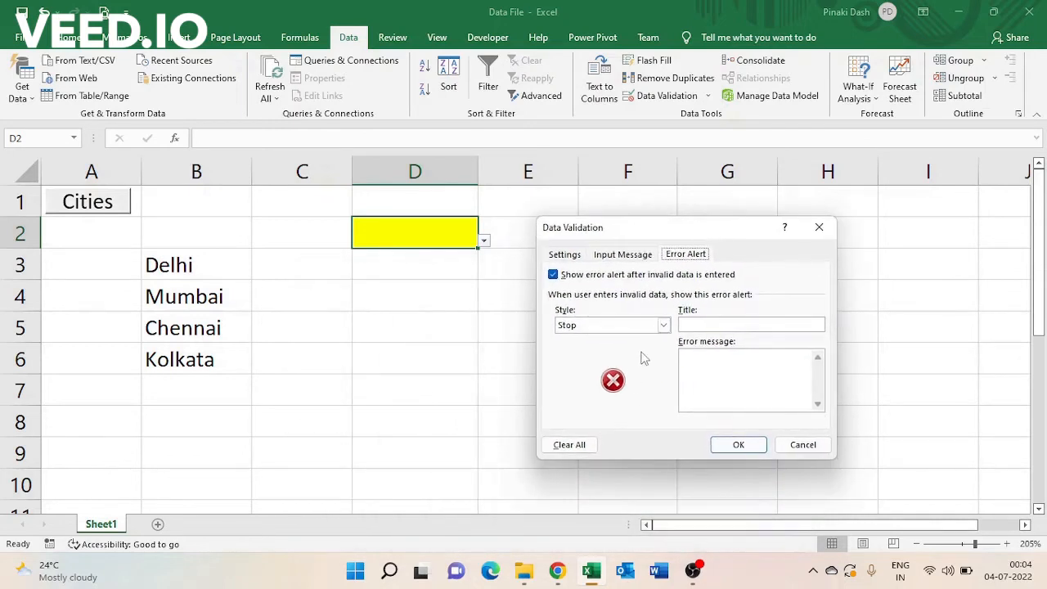
click(649, 327)
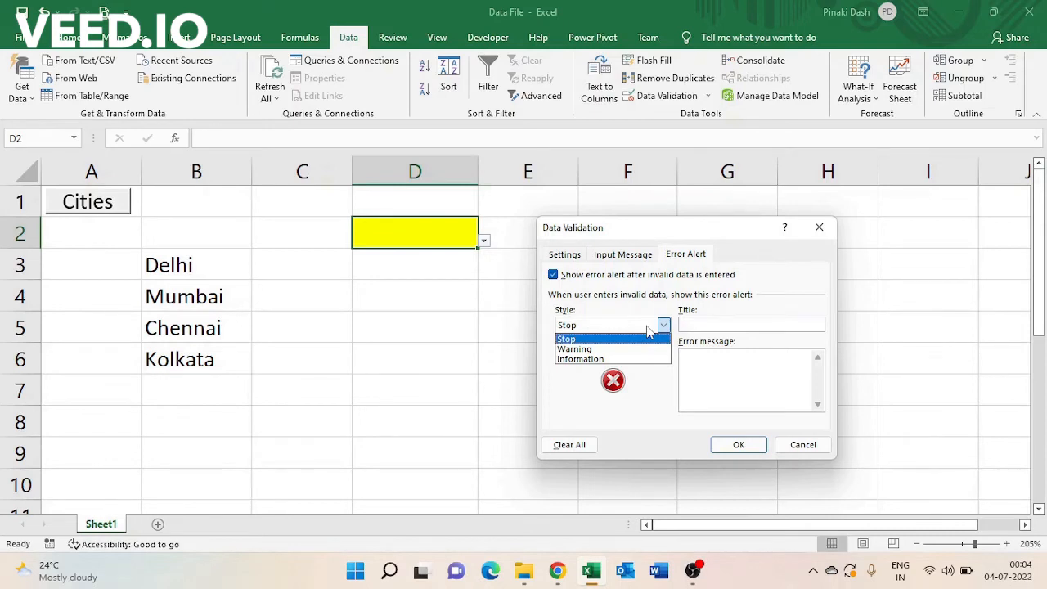
click(601, 339)
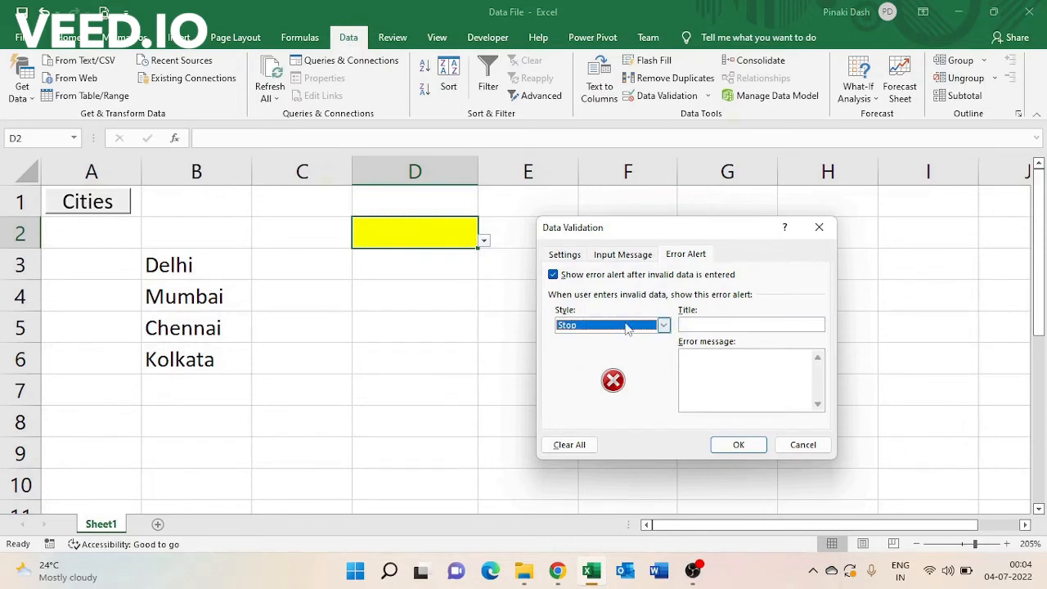
click(801, 444)
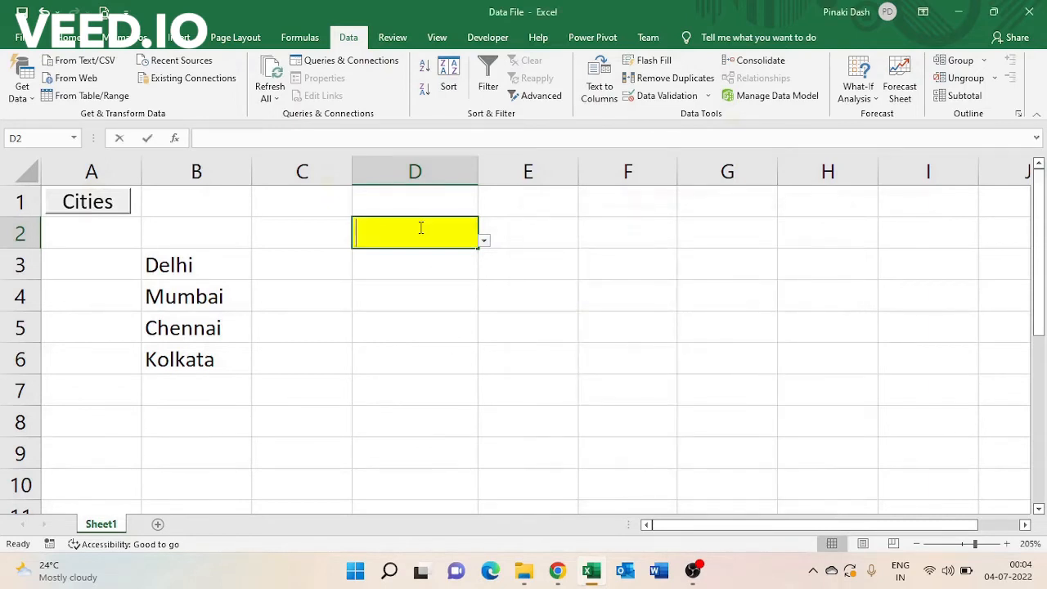
Step: Try to enter pune in cell D2 under the Stop alert style, and cancel the entry
text(s)
key(BackSpace)
text(pune)
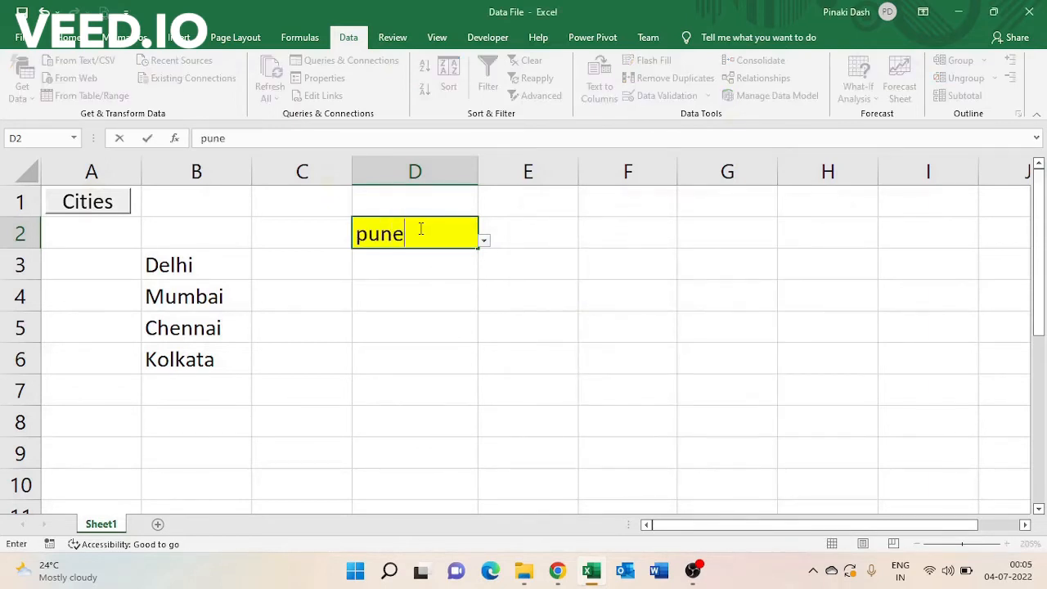
key(Return)
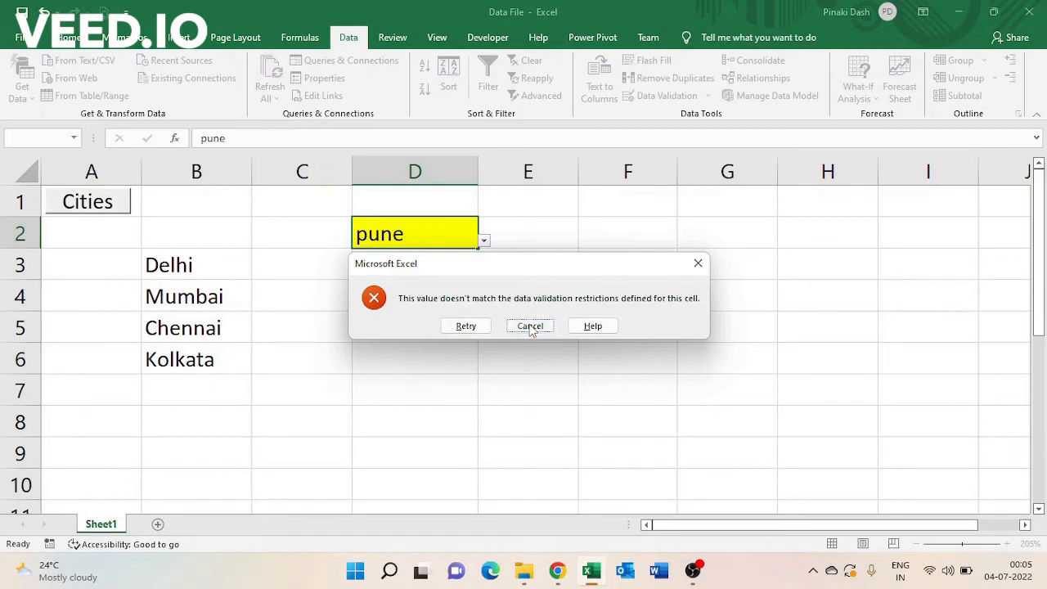
click(530, 325)
click(496, 295)
click(436, 237)
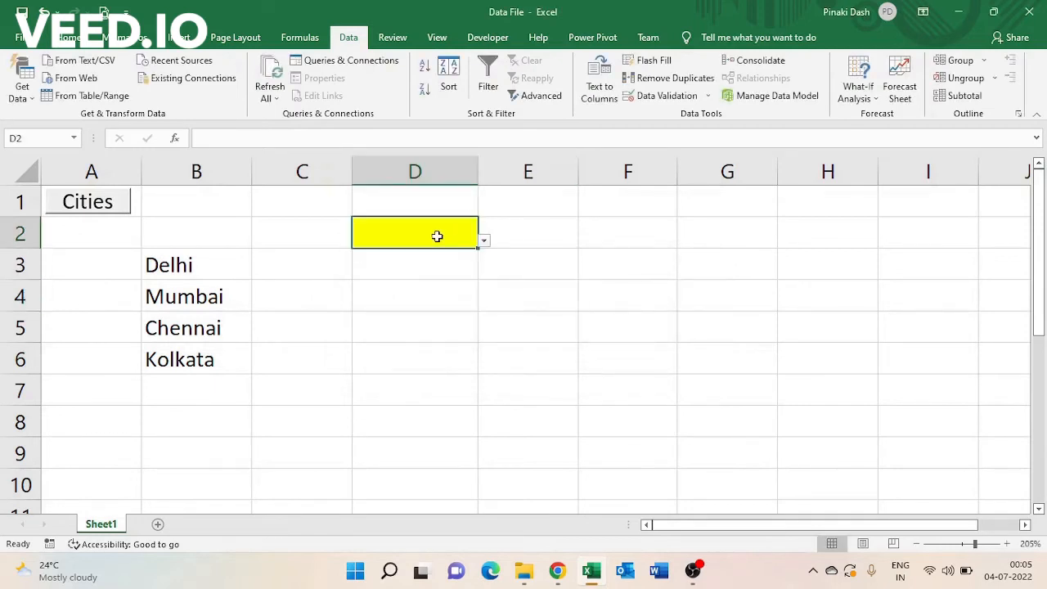
Step: Set the error alert style of cell D2's data validation to Warning
click(650, 96)
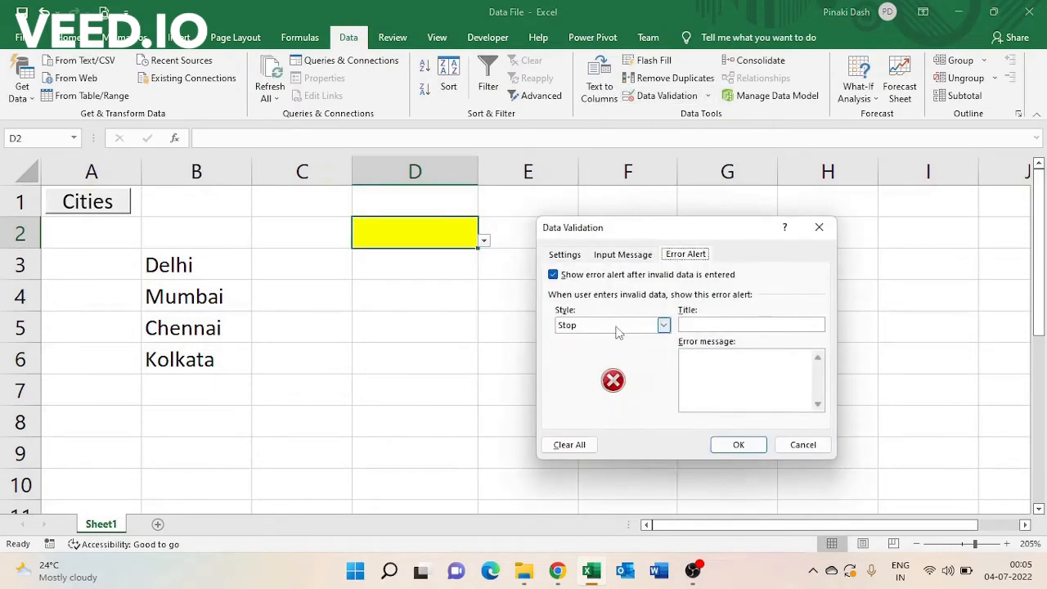
click(618, 327)
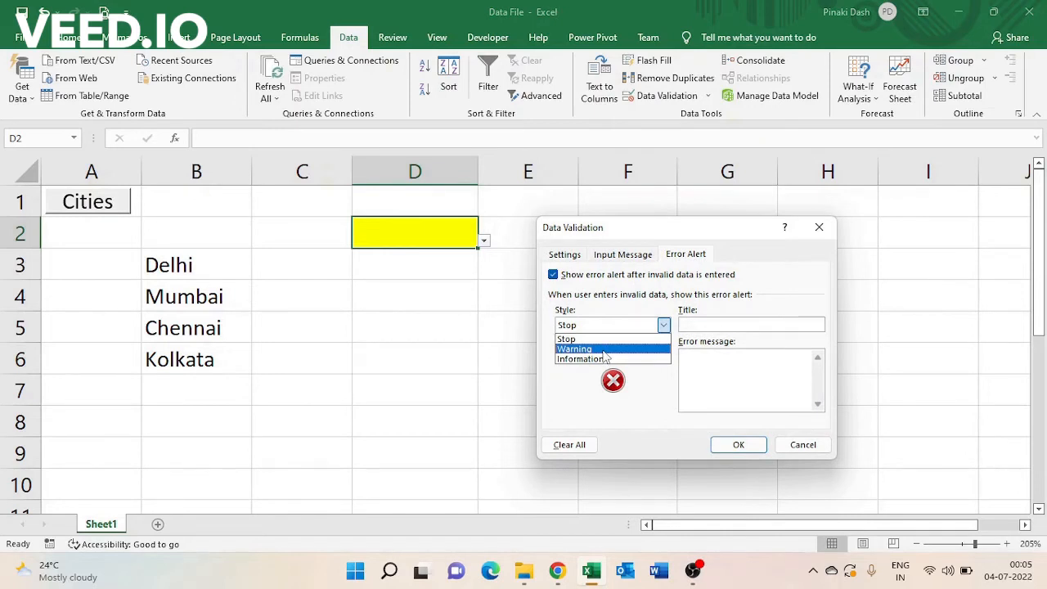
click(604, 352)
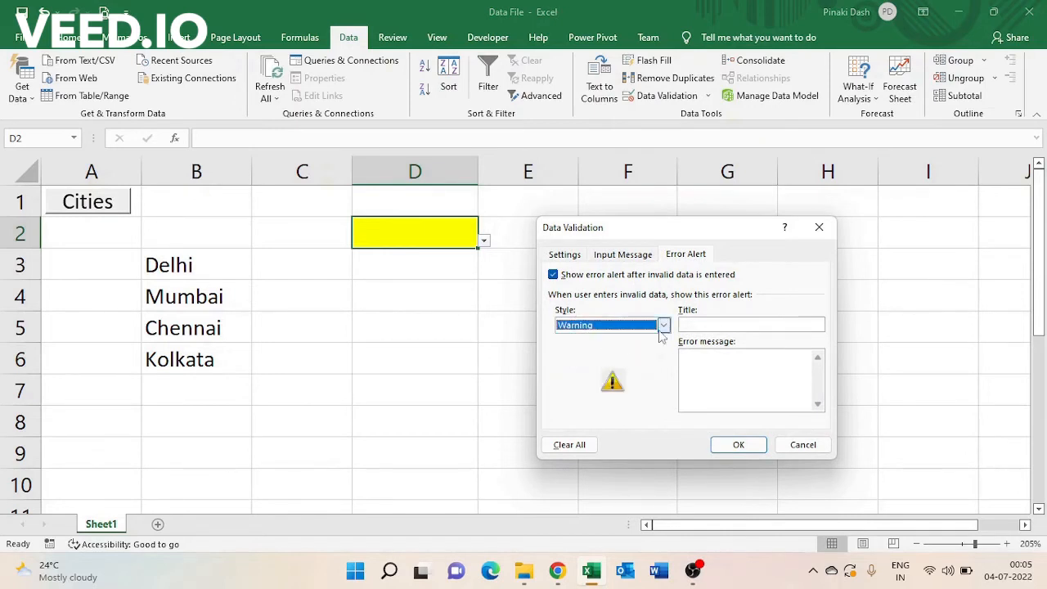
click(735, 443)
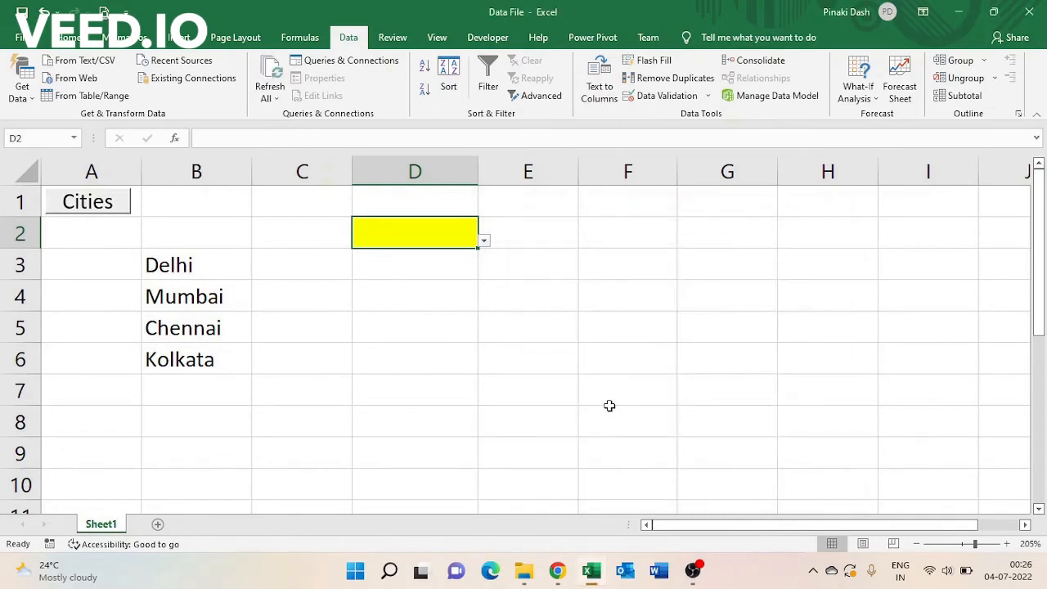
Step: Enter pune in cell D2 and choose to continue despite the validation warning
text(pune)
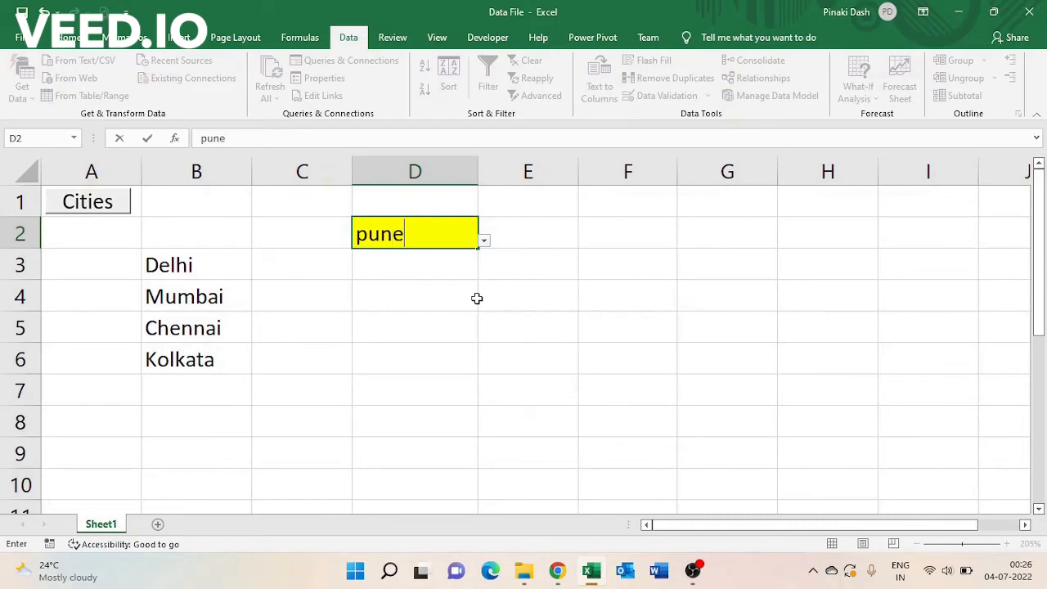
key(Return)
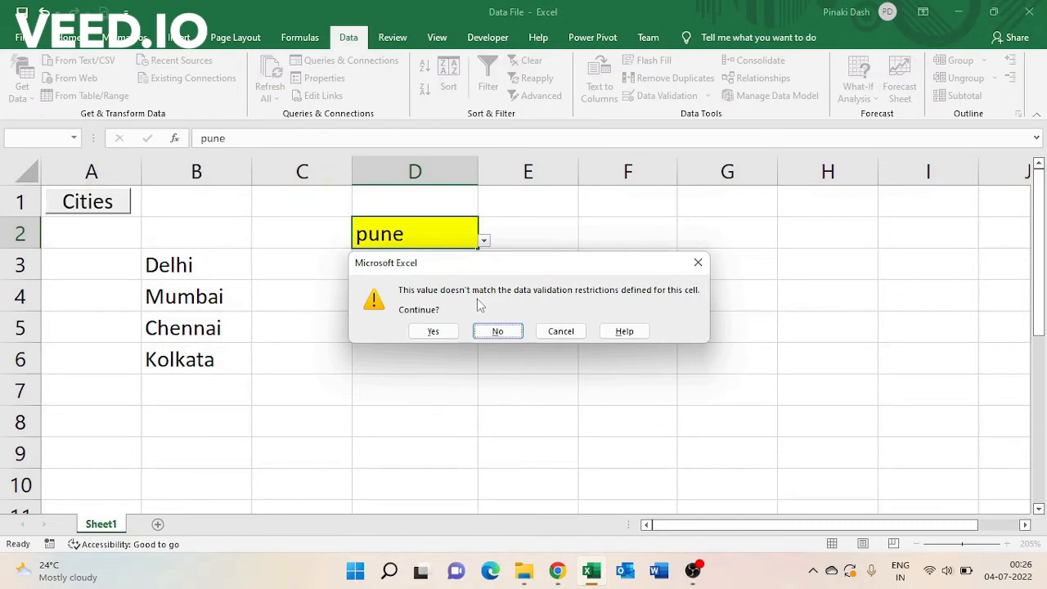
click(433, 332)
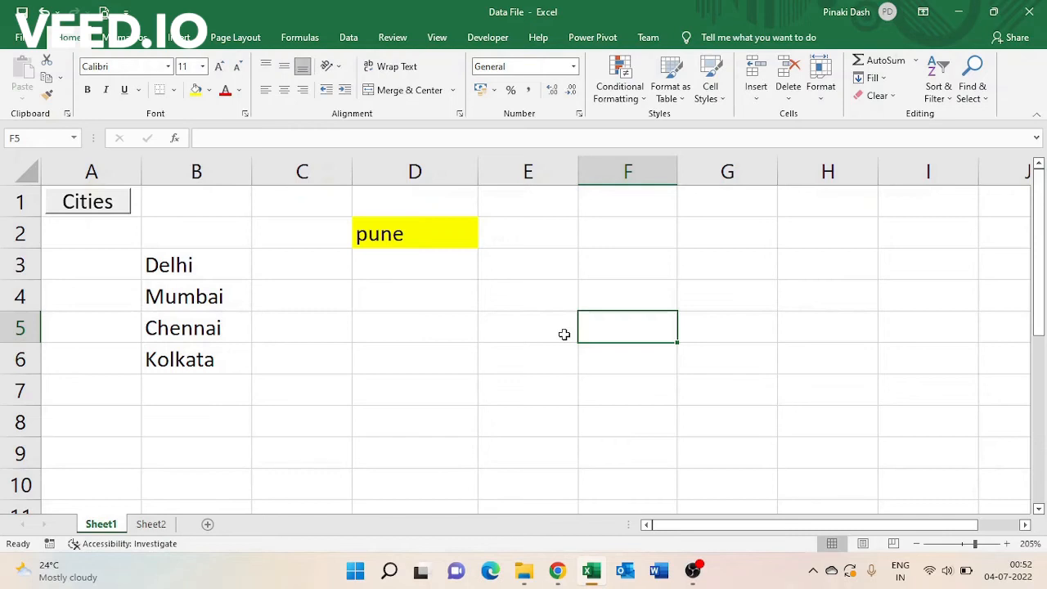
Step: Go to Sheet2 and examine the sales table, including the gap between rows 5 and 10
click(96, 206)
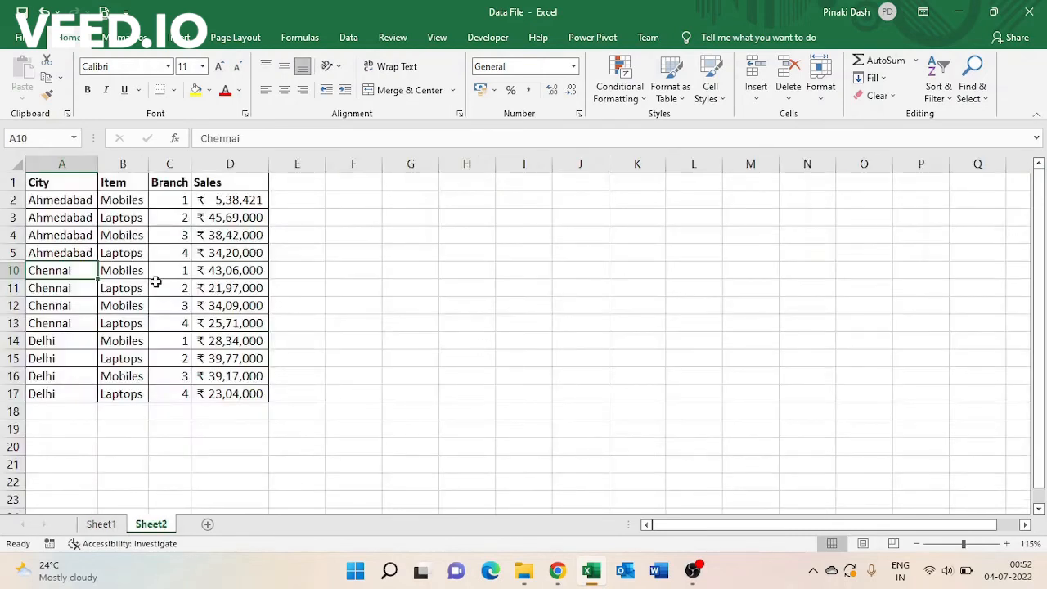
drag(42, 182, 250, 393)
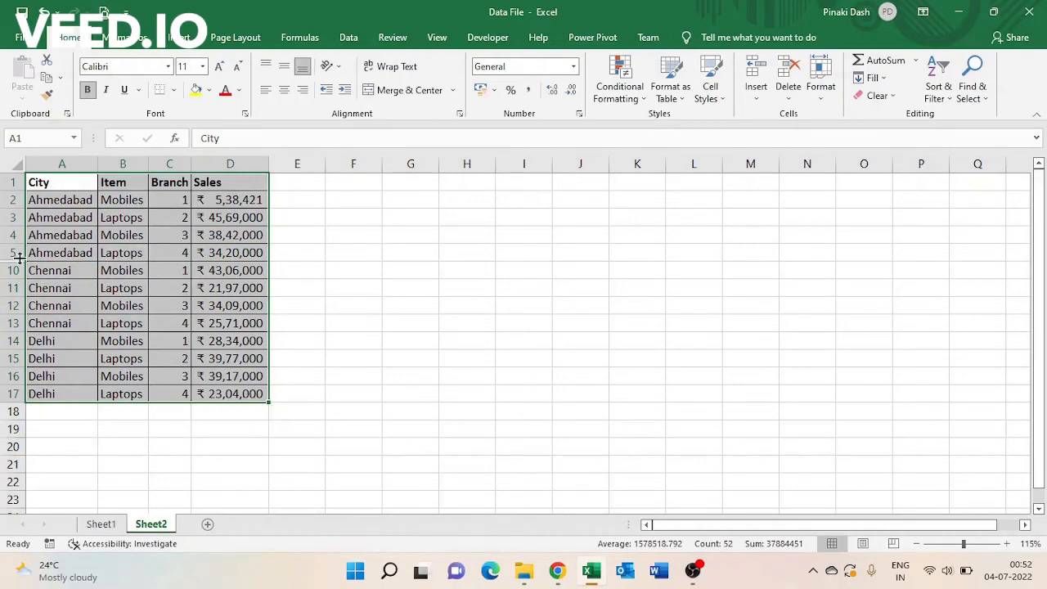
click(13, 252)
click(8, 270)
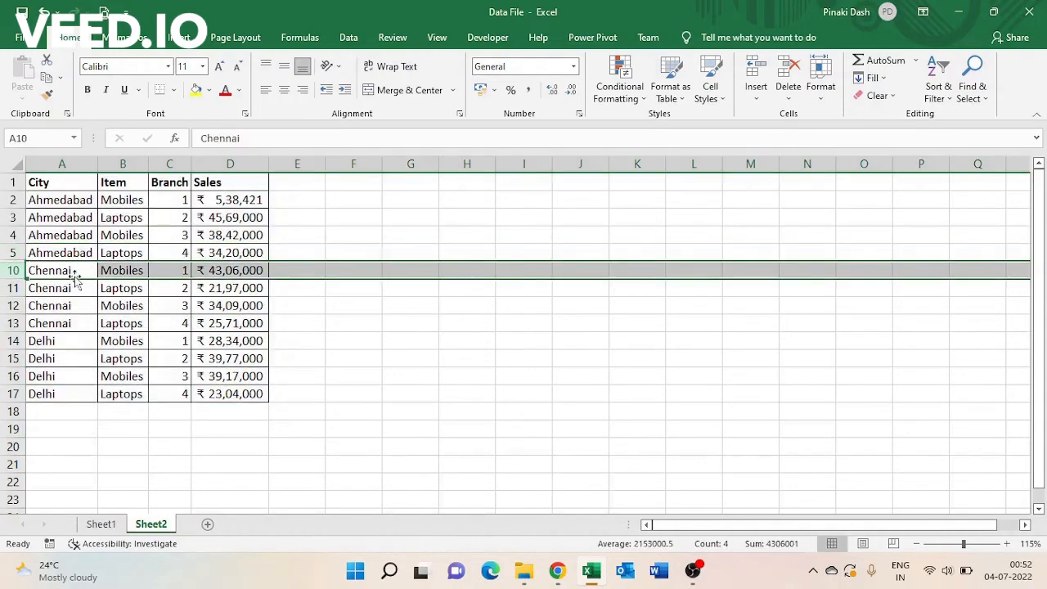
click(71, 271)
Step: Select only the visible cells of the sales table in A1:D17 using Go To Special
drag(53, 182, 235, 394)
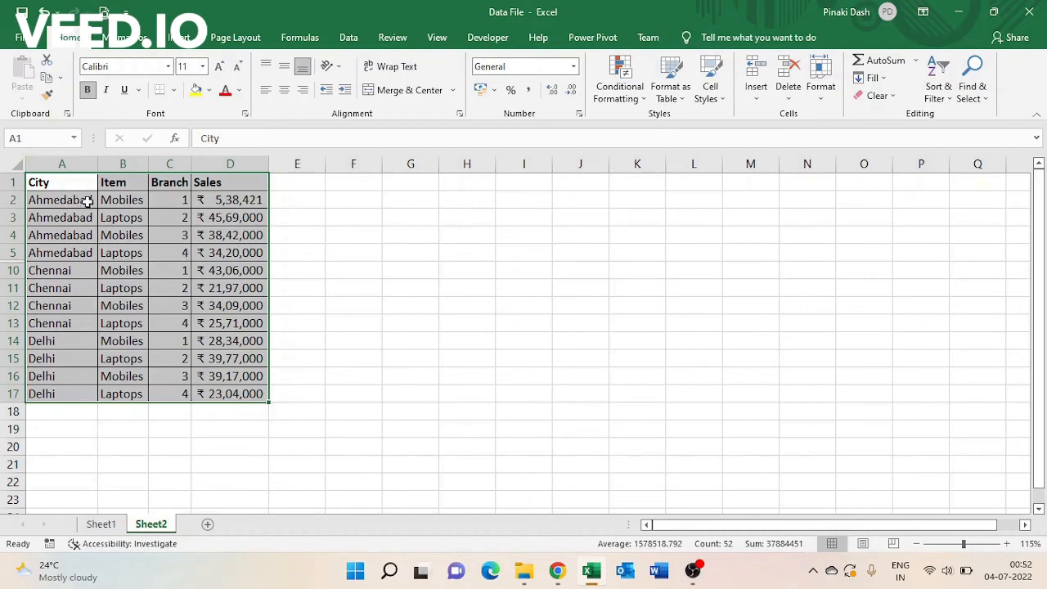
click(973, 96)
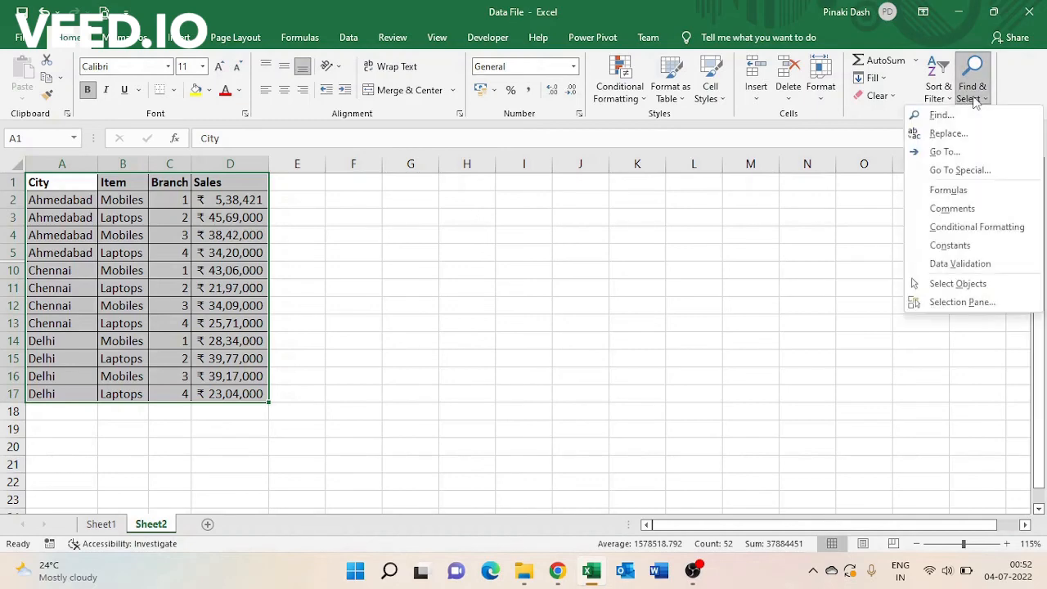
click(958, 170)
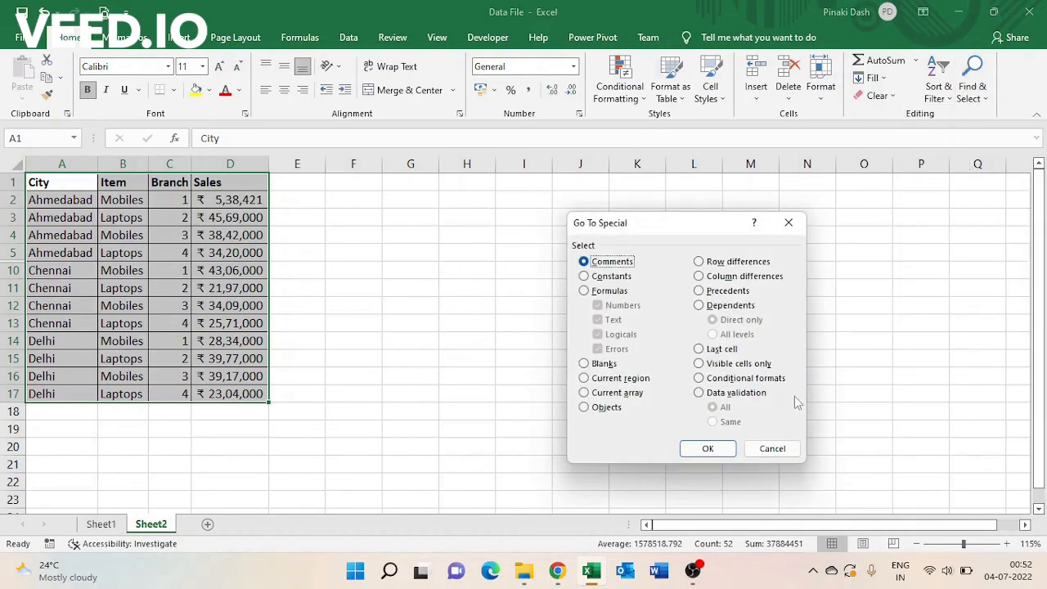
click(700, 365)
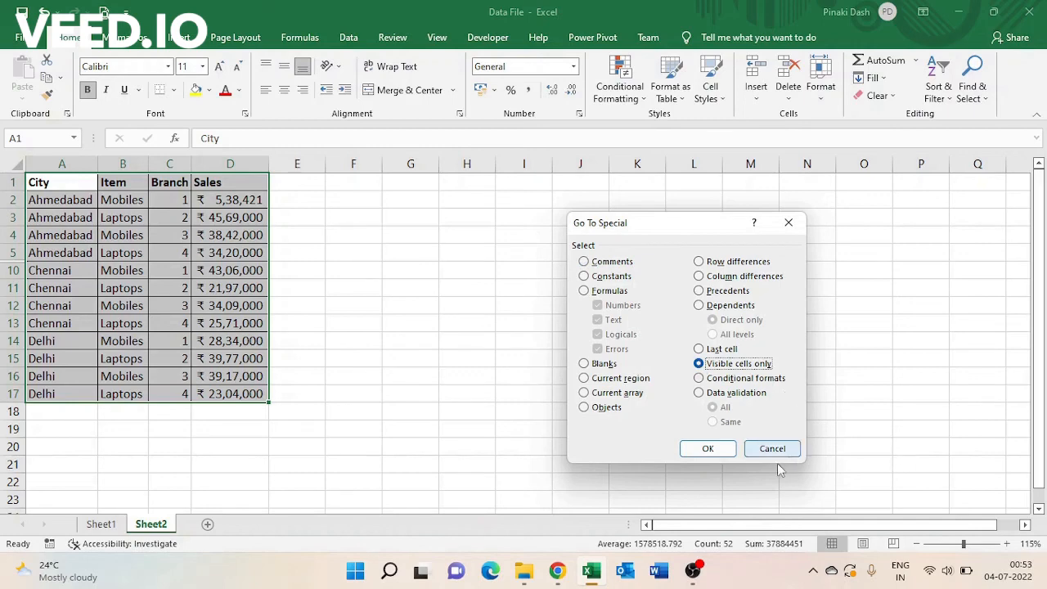
click(705, 452)
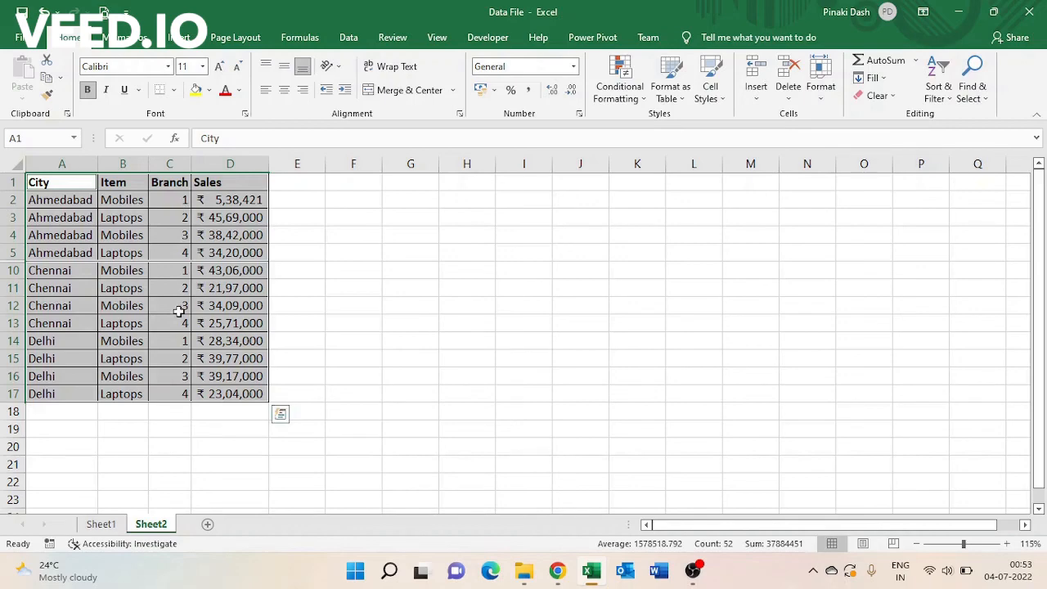
Step: Copy the selected visible cells and paste them into a new workbook starting at cell A1
key(ctrl+c)
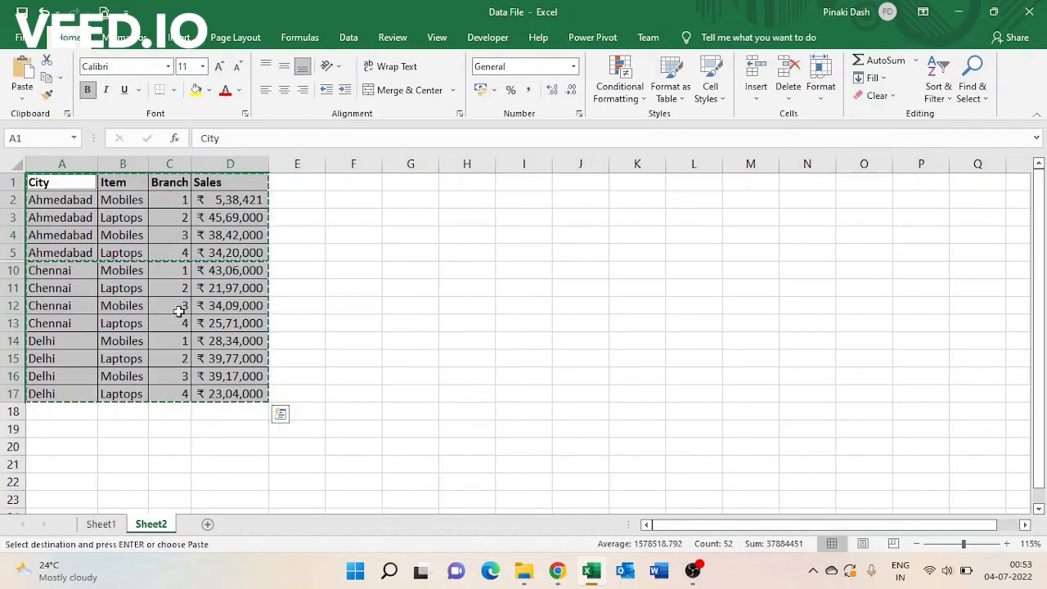
key(ctrl+n)
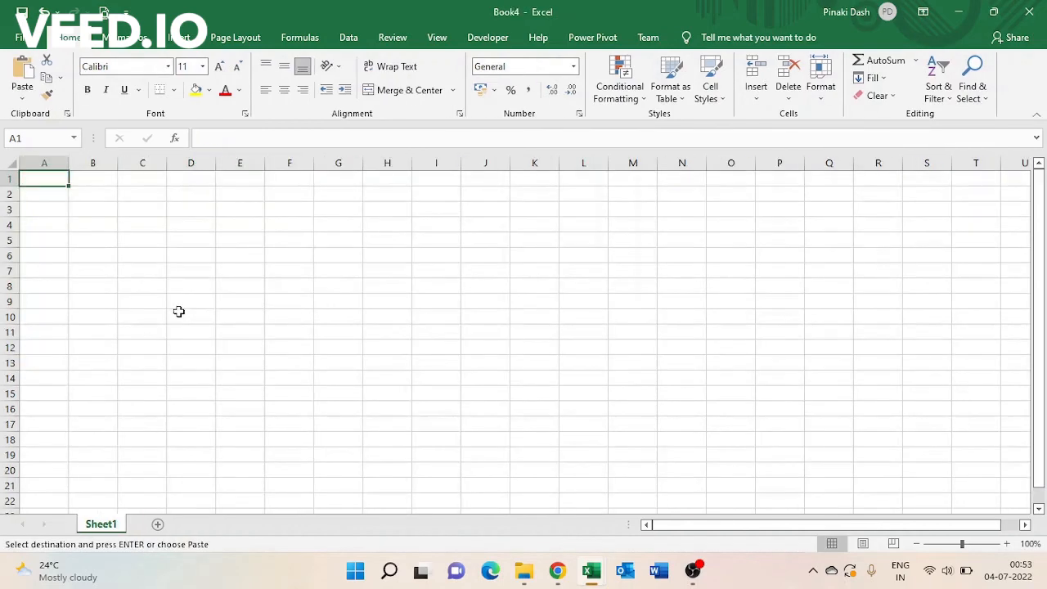
key(Return)
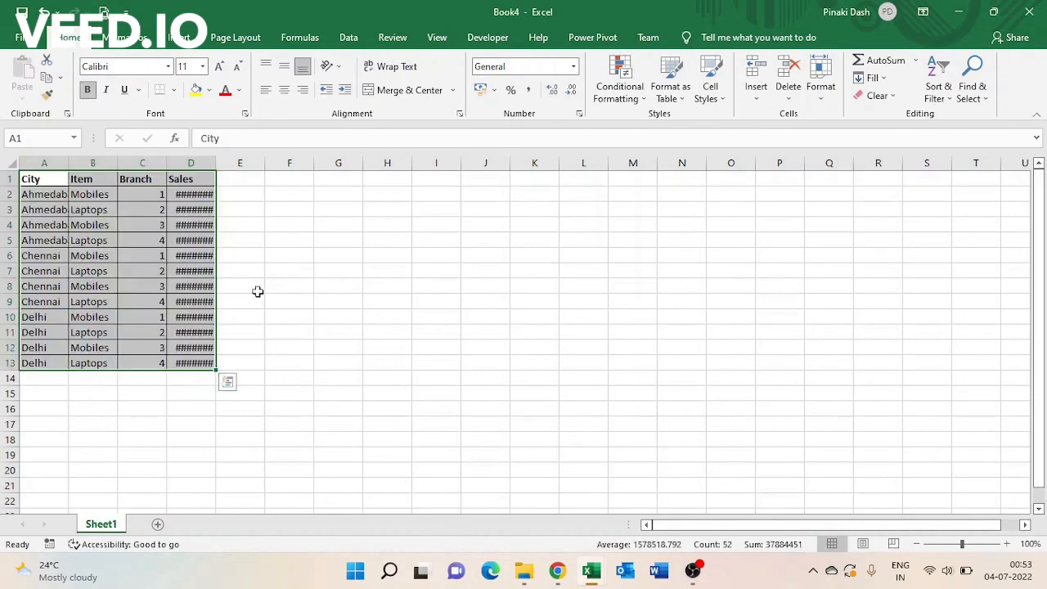
click(317, 286)
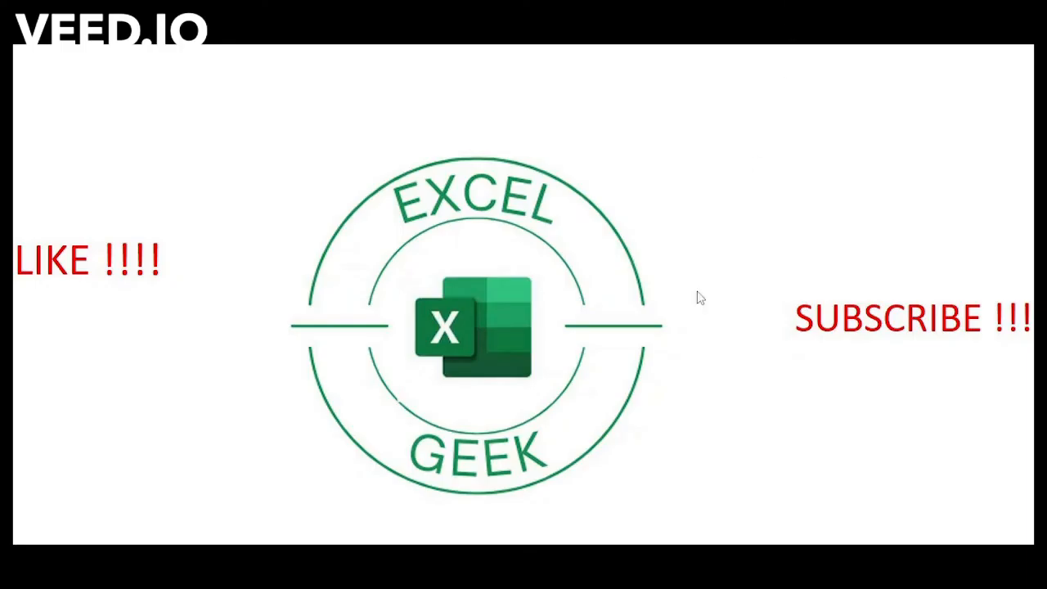